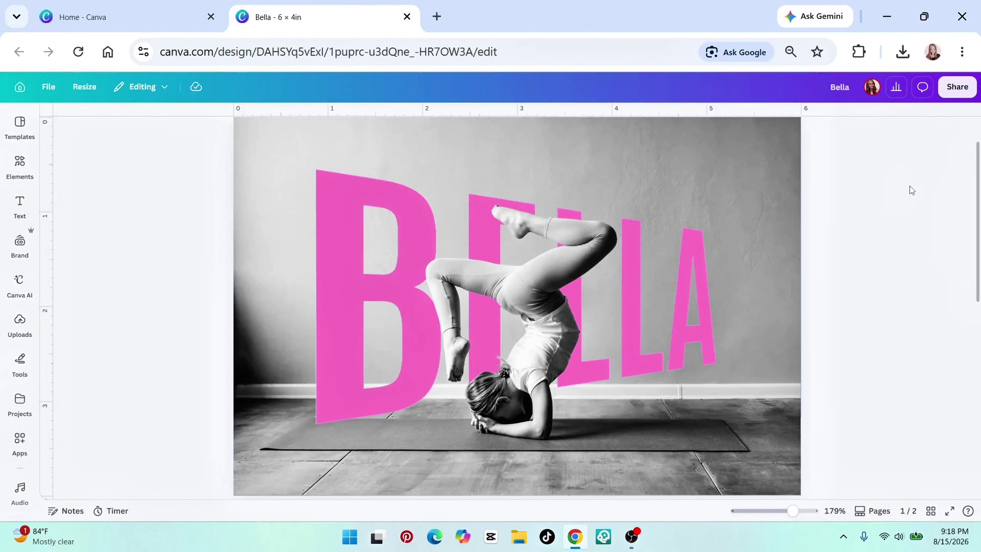
# Replace the second page with a new blank page holding the yoga headstand photo from the recently used elements.
pyautogui.press('Delete')
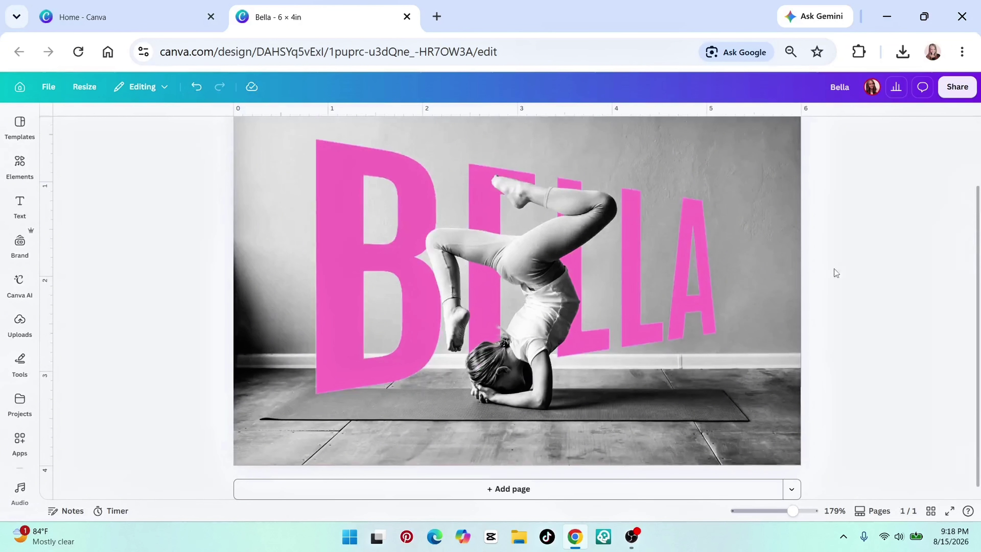
pyautogui.click(496, 487)
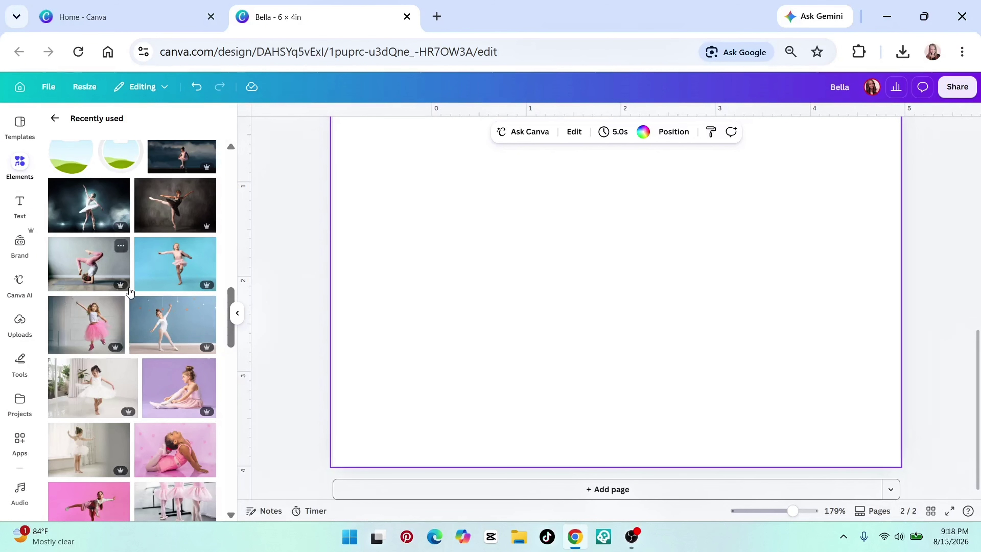
pyautogui.click(89, 262)
pyautogui.click(237, 313)
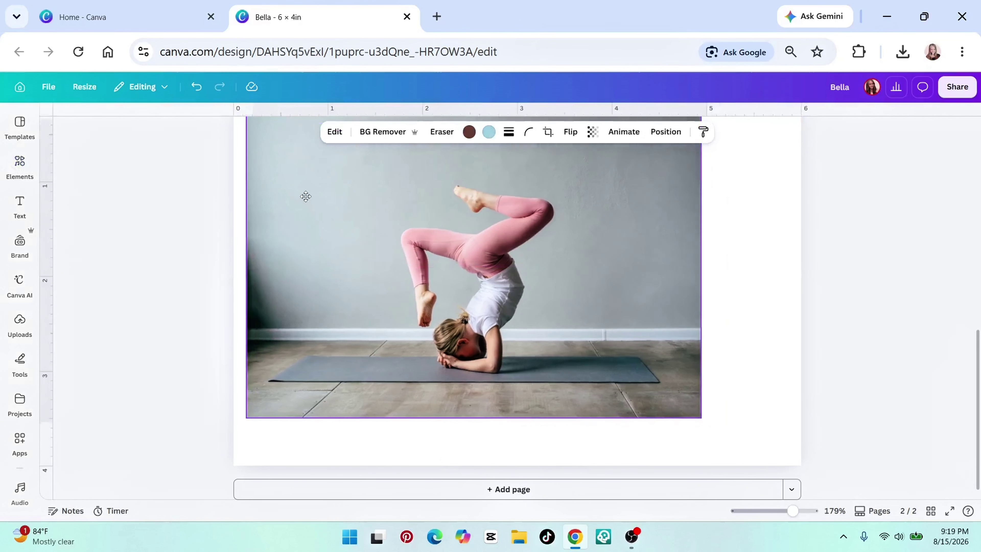
# Move the yoga photo to the page's upper-left corner and enlarge it to fill the whole page.
pyautogui.moveTo(306, 197); pyautogui.dragTo(302, 195)
pyautogui.scroll(2, 810, 247)
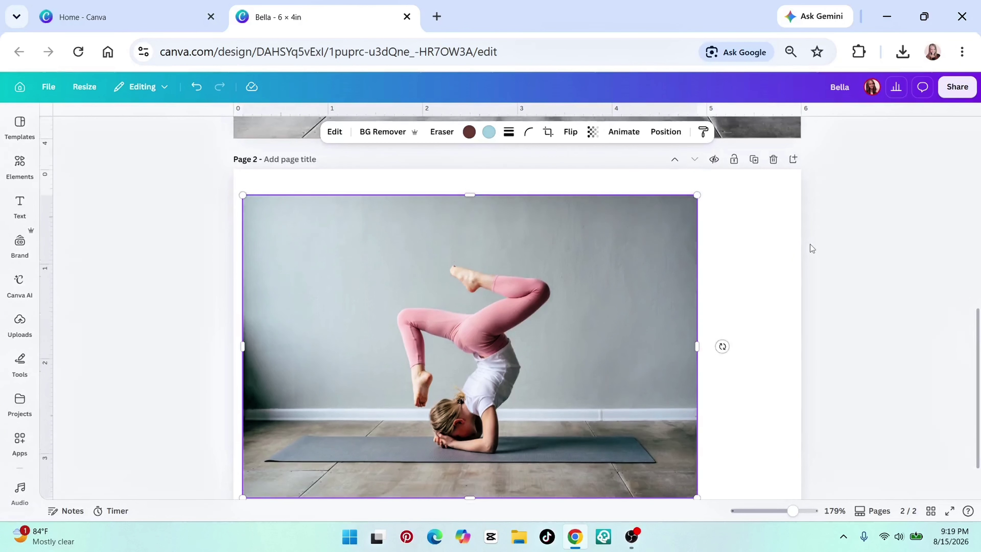
pyautogui.scroll(-3, 343, 263)
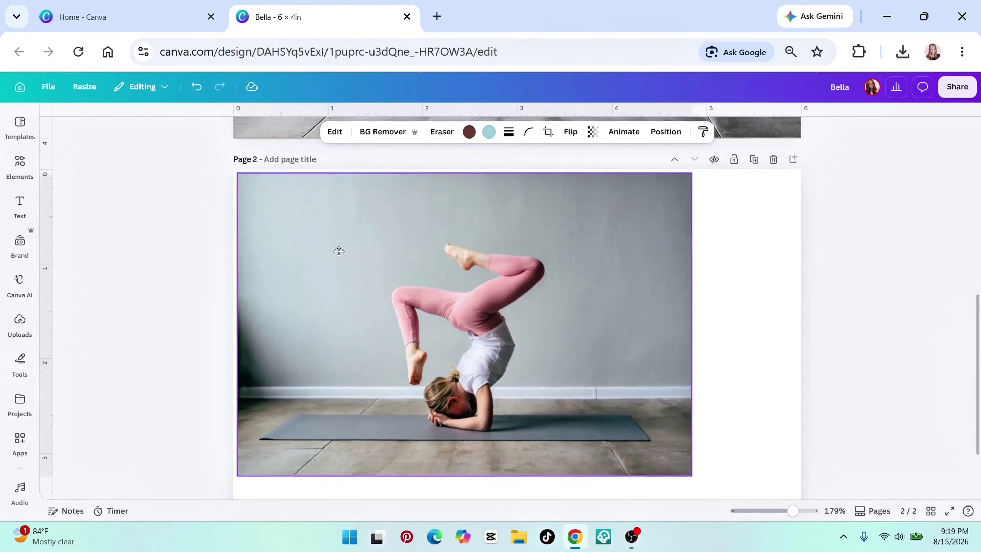
pyautogui.moveTo(695, 376); pyautogui.dragTo(800, 409)
pyautogui.scroll(2, 869, 324)
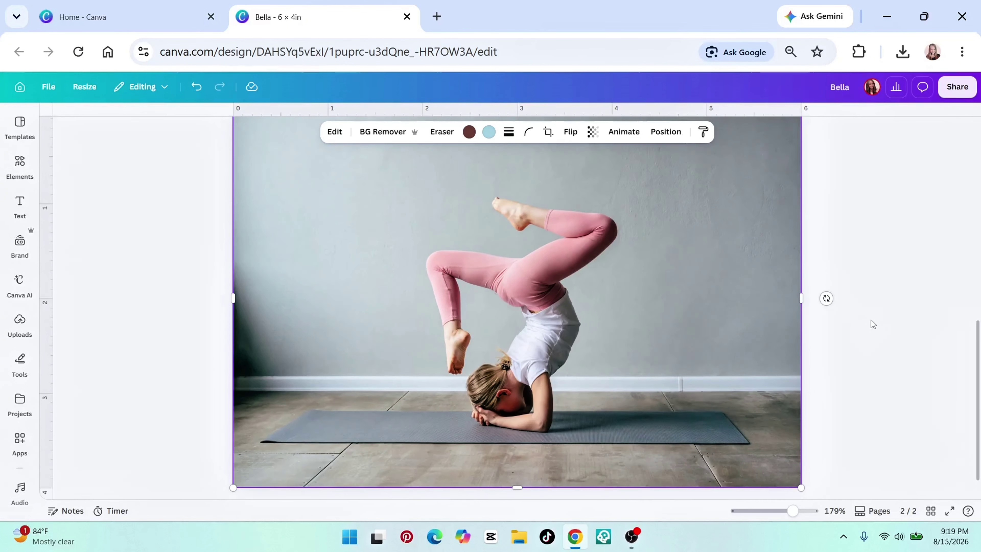
# Delete the first page containing the finished BELLA design, keeping only the page with the colour photo.
pyautogui.moveTo(792, 511); pyautogui.dragTo(789, 510)
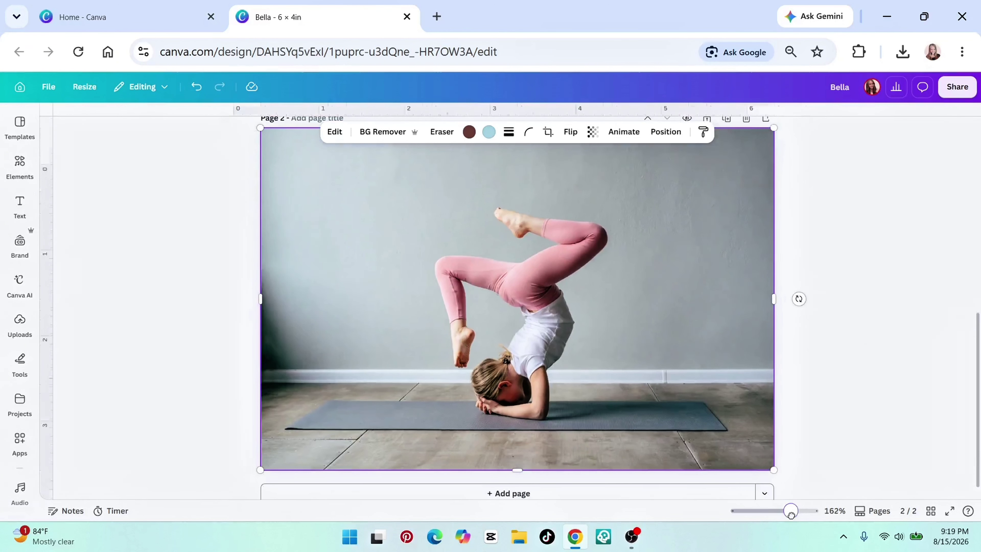
pyautogui.scroll(8, 837, 321)
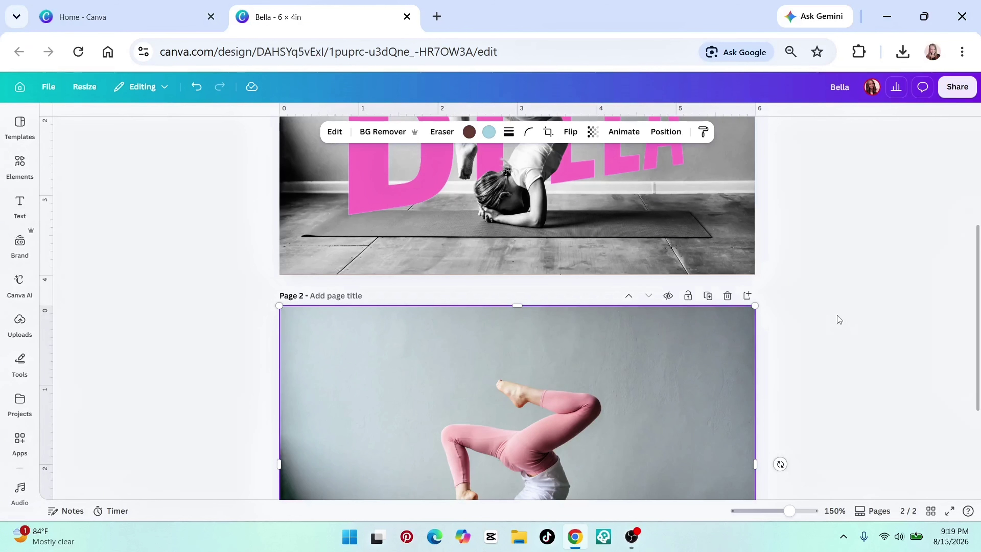
pyautogui.scroll(2, 838, 231)
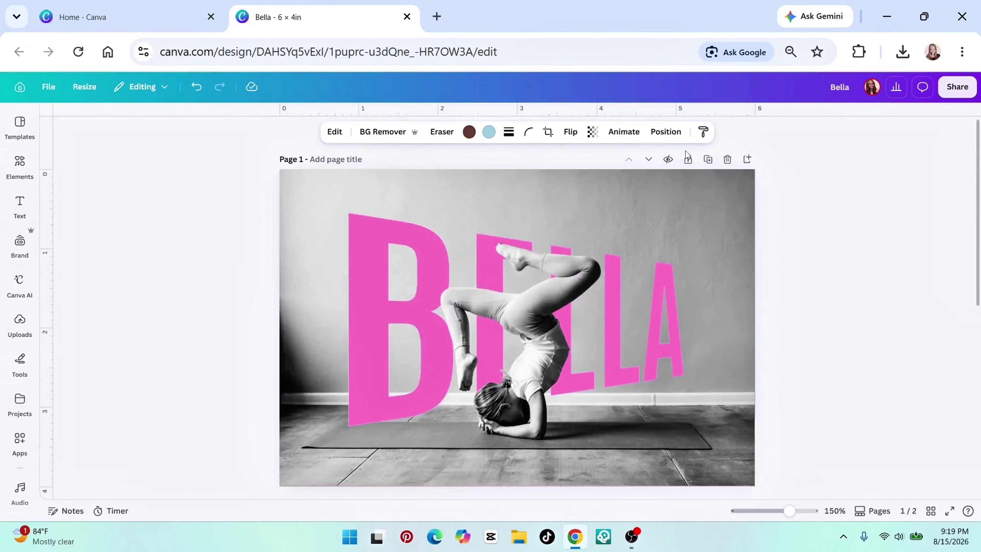
pyautogui.click(728, 159)
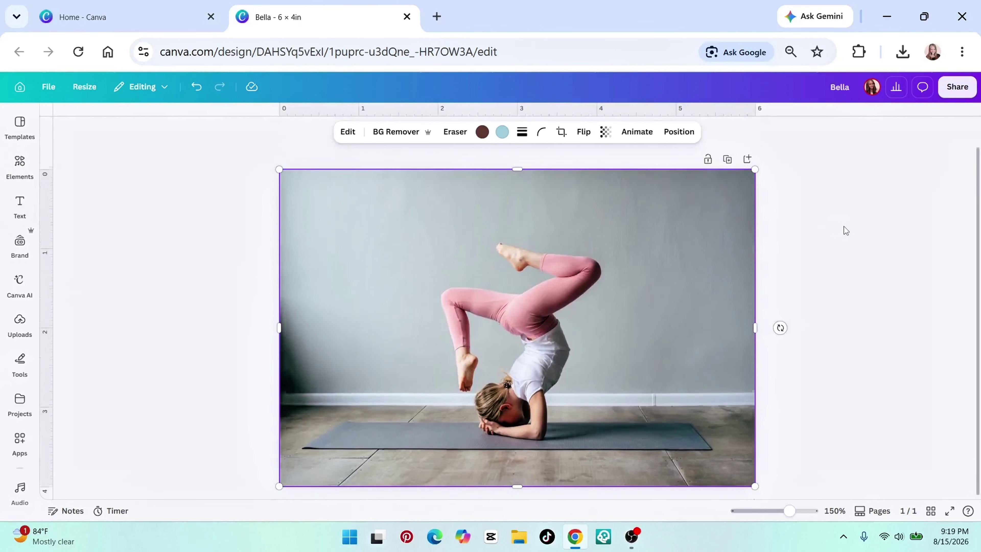
pyautogui.click(844, 226)
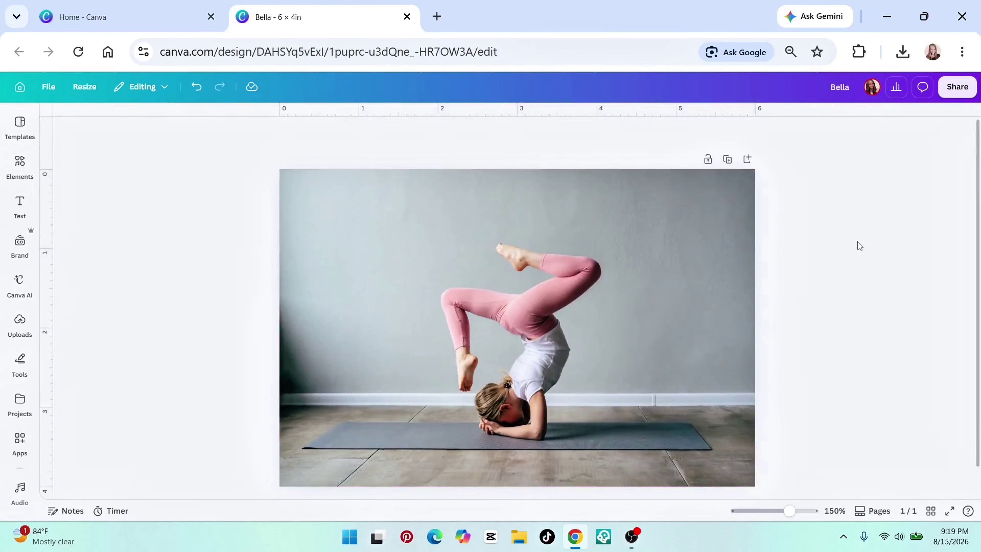
# Turn the yoga photo black and white by setting its saturation to -100.
pyautogui.scroll(-2, 858, 242)
pyautogui.click(626, 215)
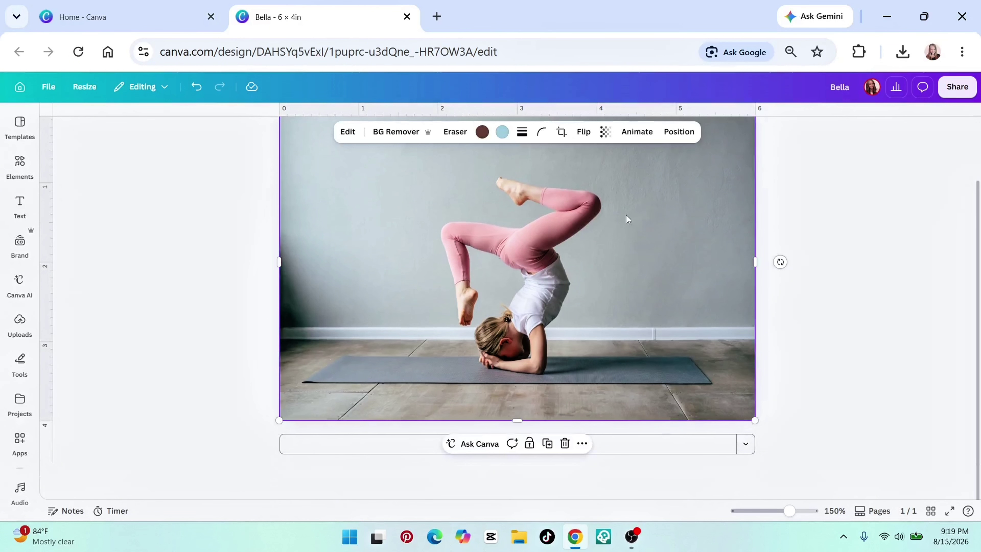
pyautogui.click(347, 133)
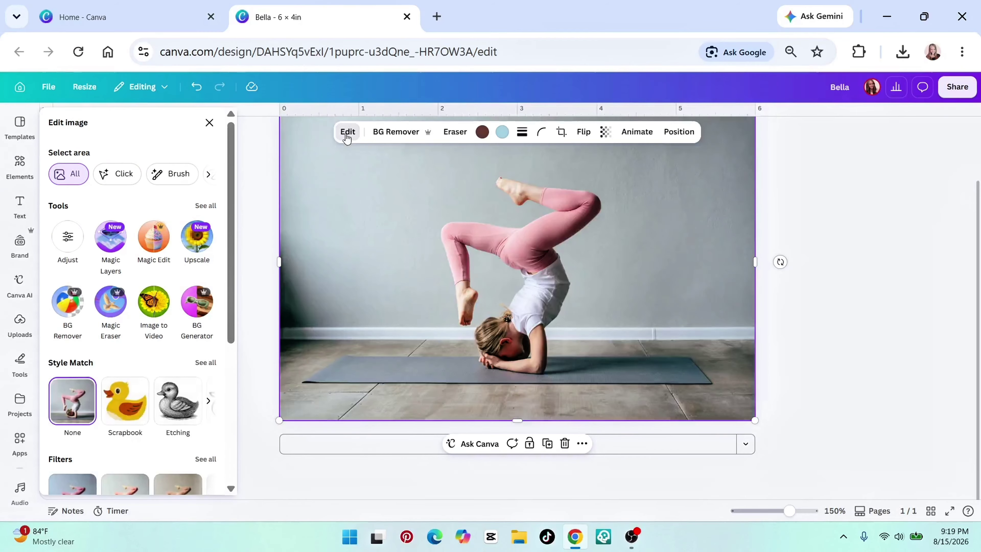
pyautogui.click(67, 234)
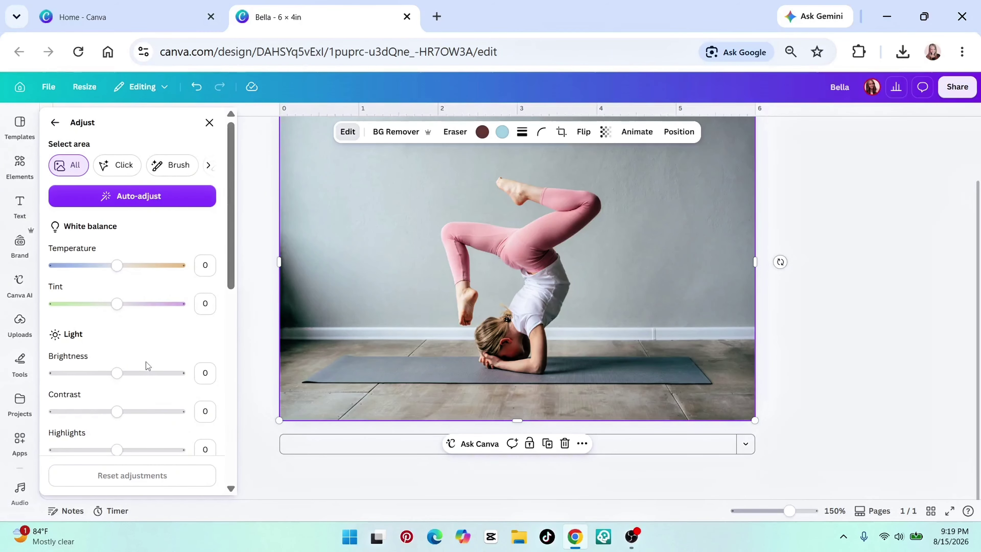
pyautogui.scroll(-4, 146, 365)
pyautogui.scroll(-4, 147, 364)
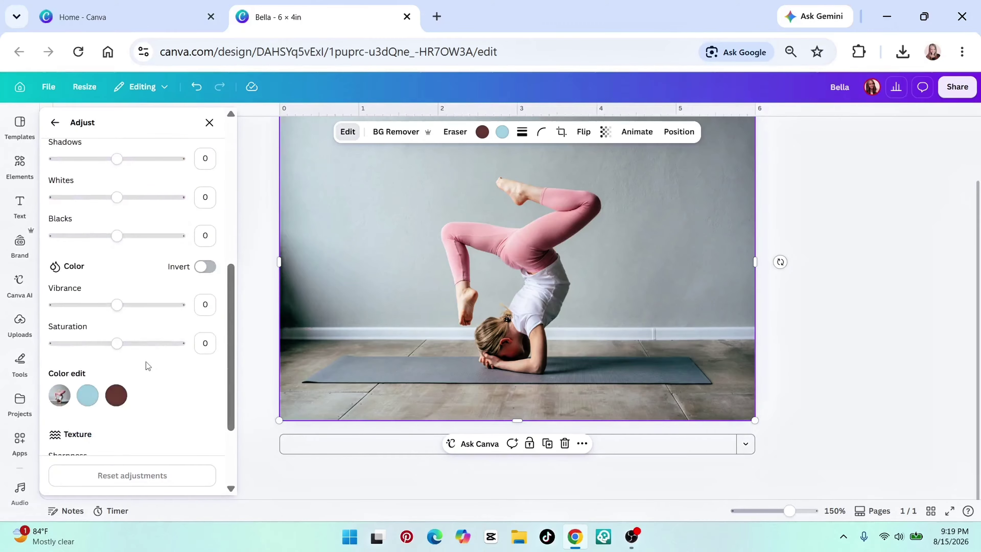
pyautogui.moveTo(116, 343); pyautogui.dragTo(7, 337)
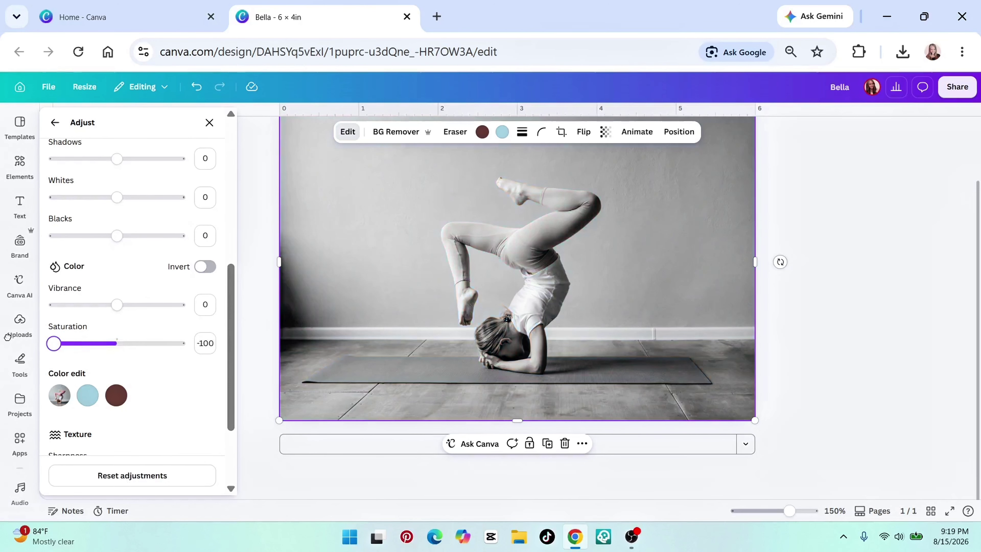
# Raise the yoga photo's contrast to 55 and close the image adjustments.
pyautogui.scroll(2, 132, 278)
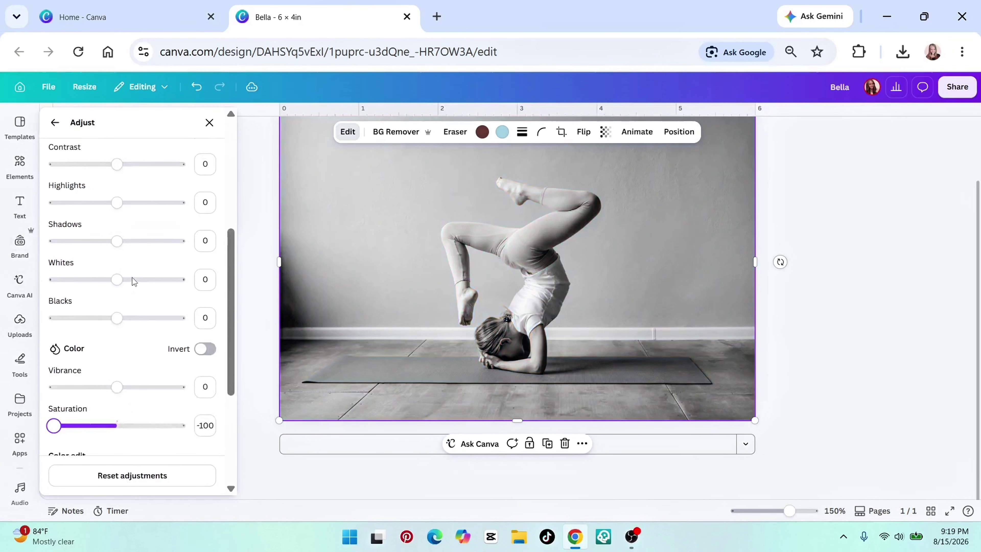
pyautogui.moveTo(114, 167); pyautogui.dragTo(153, 200)
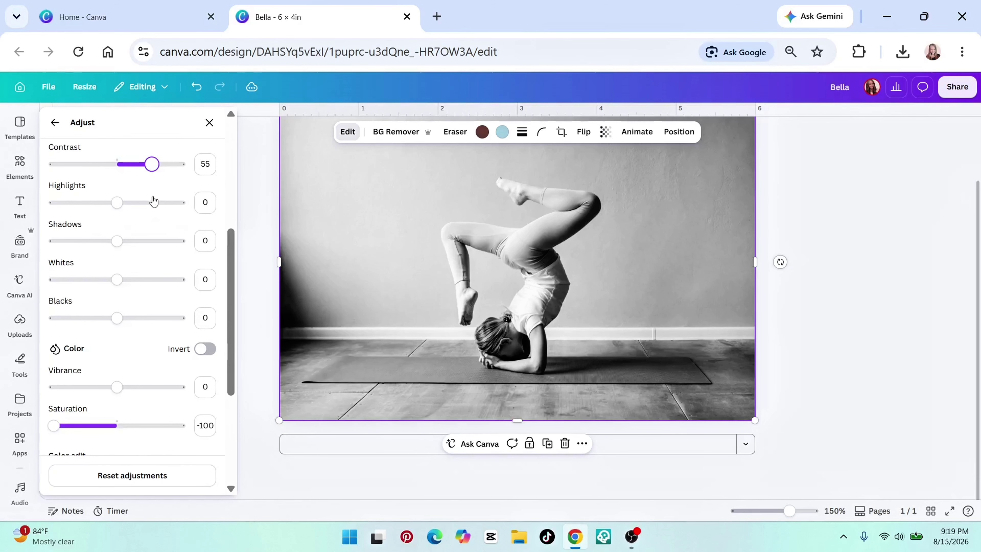
pyautogui.click(242, 278)
pyautogui.click(849, 289)
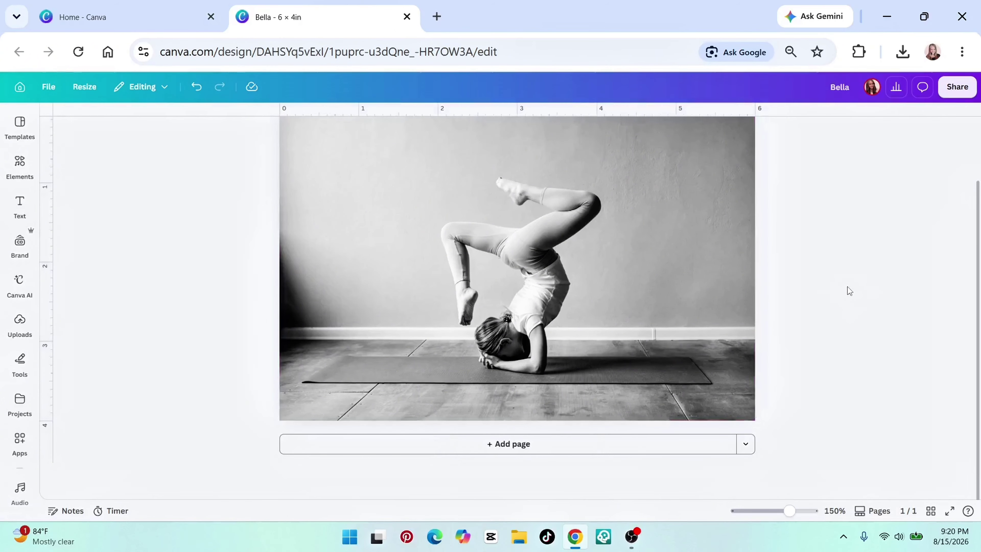
# Try lowering the yoga photo's white balance temperature in the image adjustments.
pyautogui.click(519, 239)
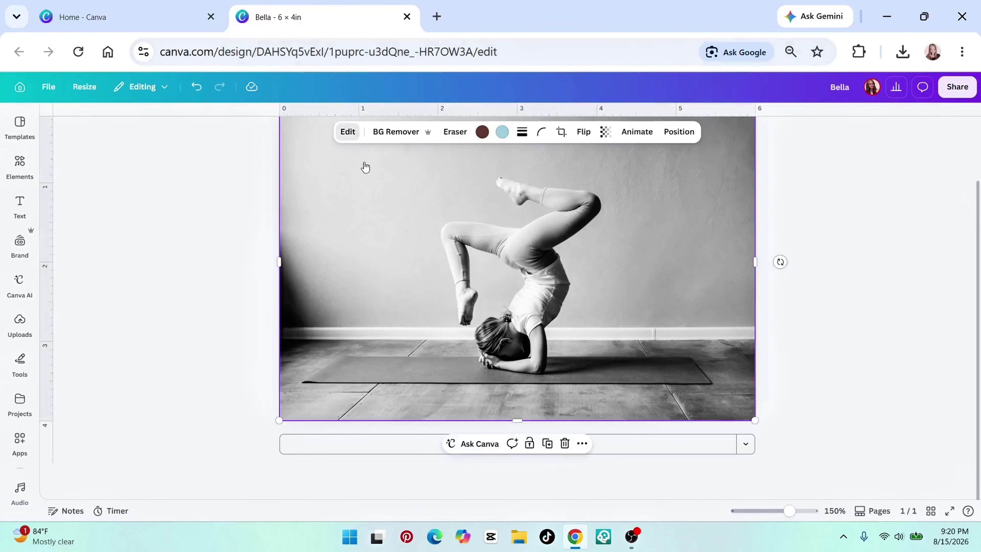
pyautogui.click(348, 131)
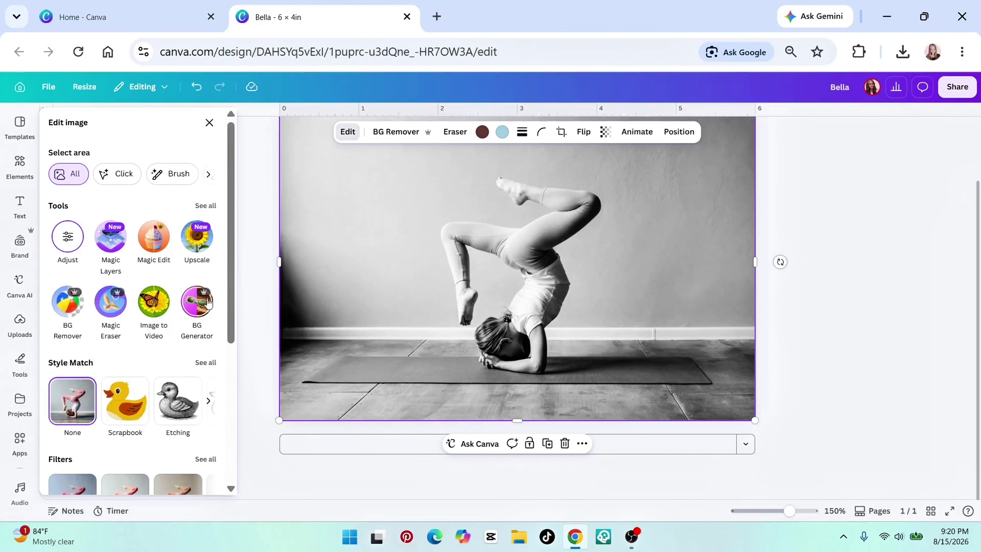
pyautogui.click(68, 236)
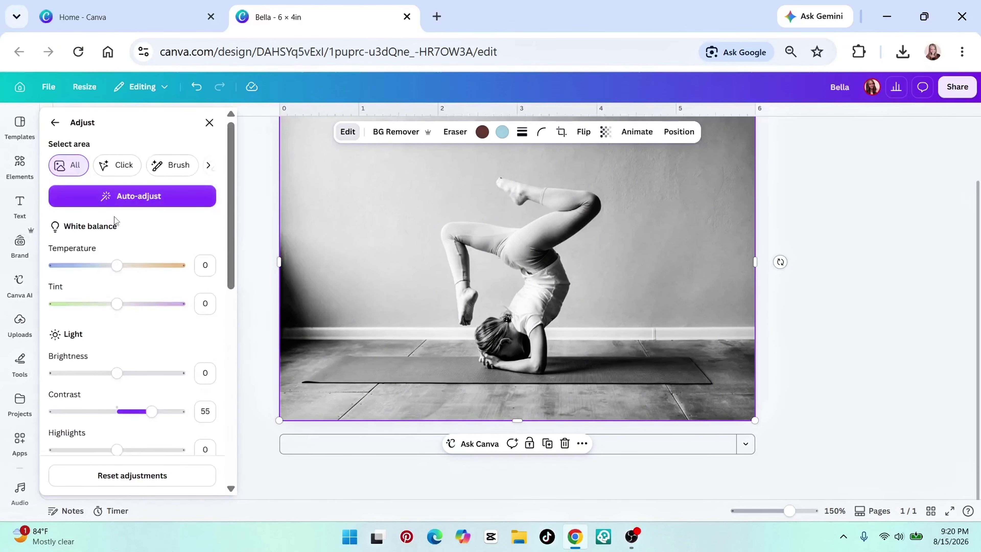
pyautogui.moveTo(117, 265); pyautogui.dragTo(48, 265)
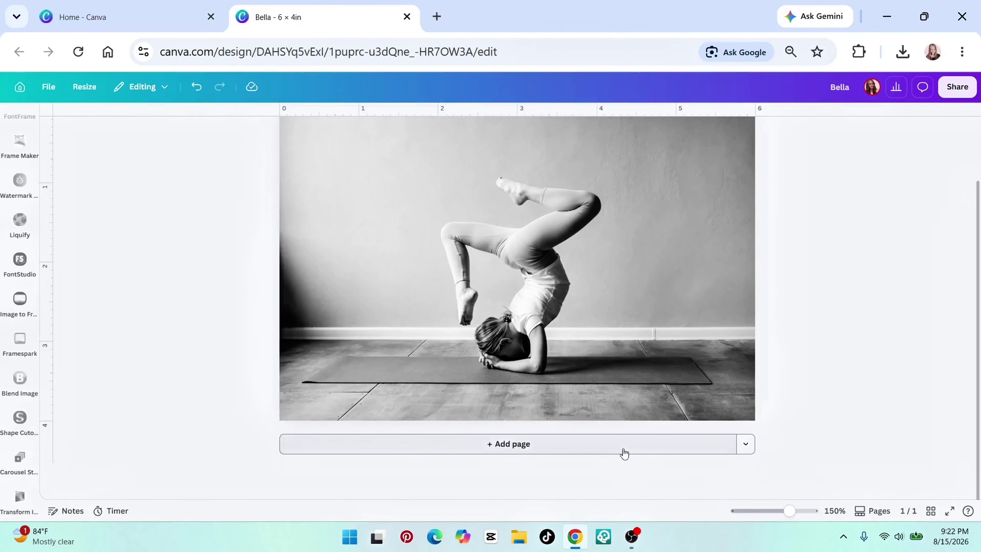
# Add a new blank page and place a heading on it reading BELLA.
pyautogui.click(624, 449)
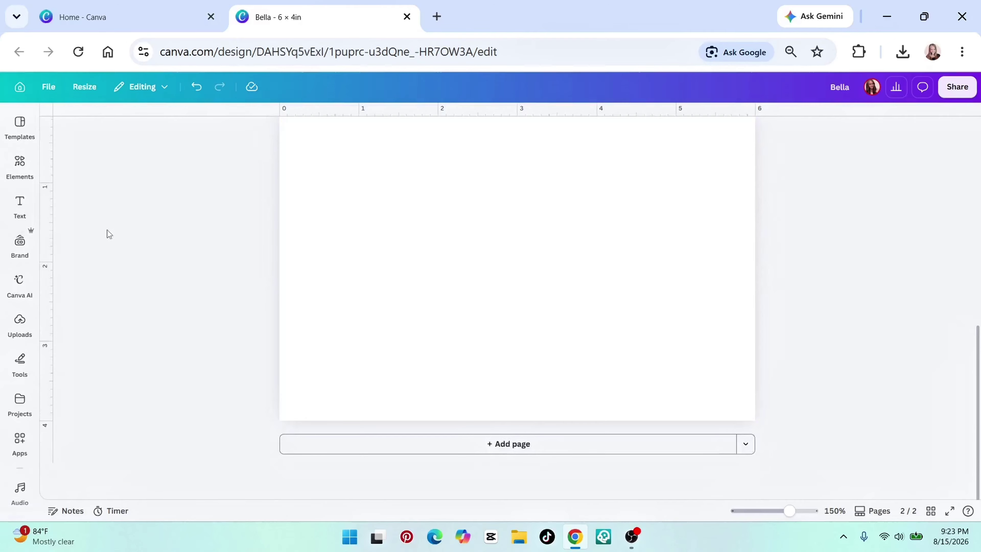
pyautogui.click(20, 207)
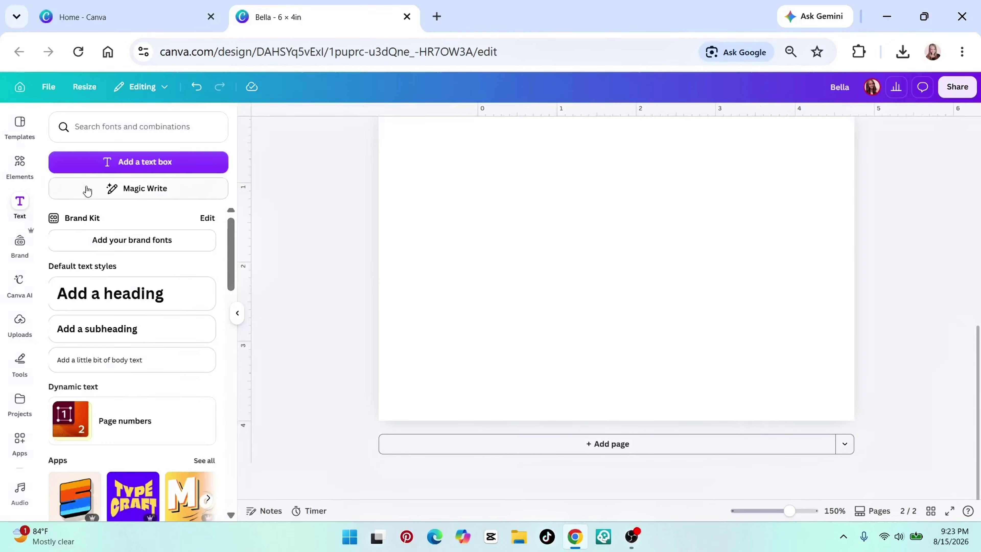
pyautogui.click(191, 284)
pyautogui.click(546, 268)
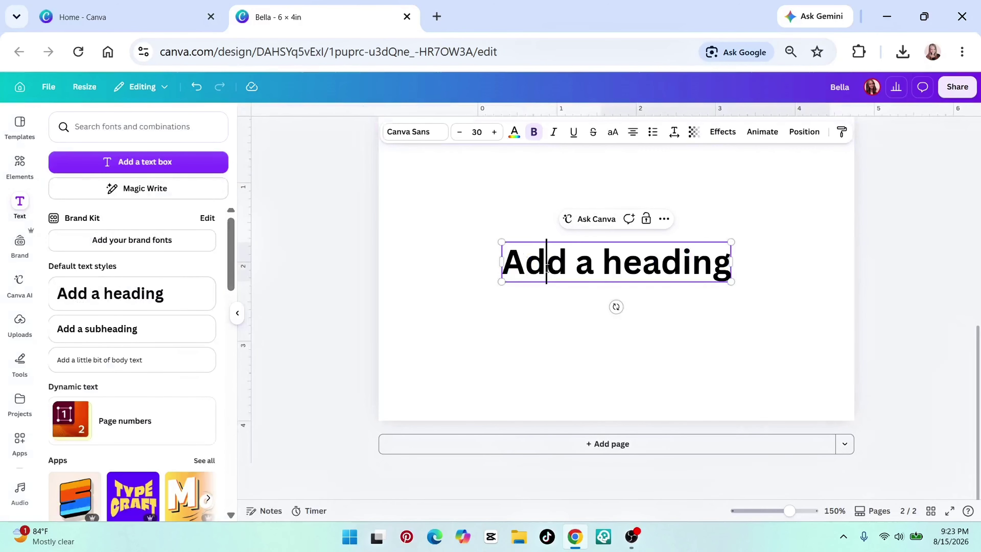
pyautogui.doubleClick(546, 267)
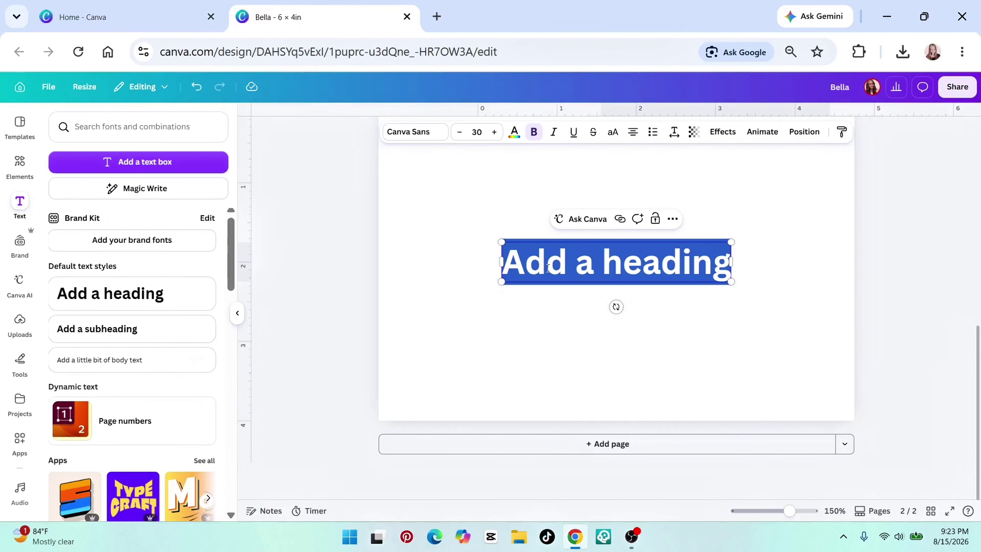
pyautogui.write('BELL')
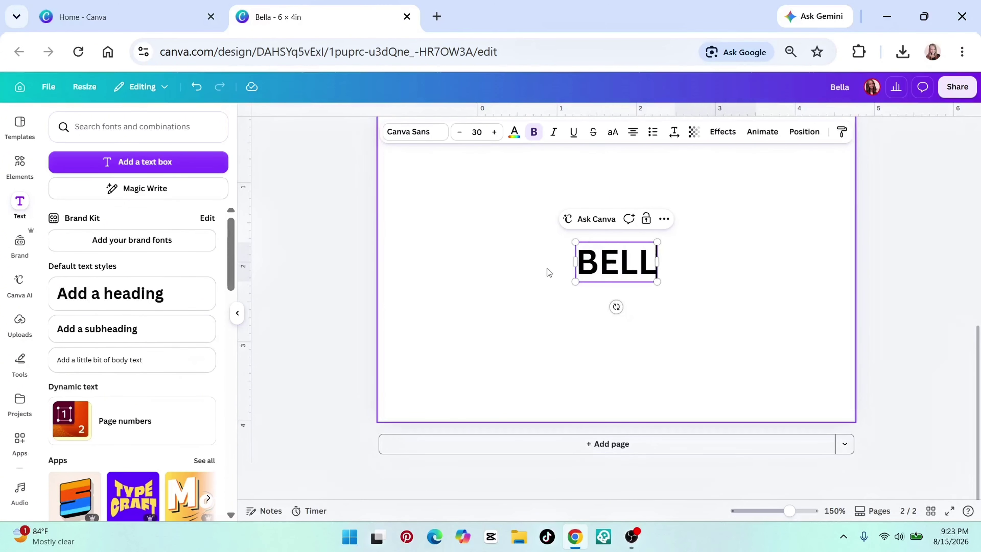
pyautogui.write('A')
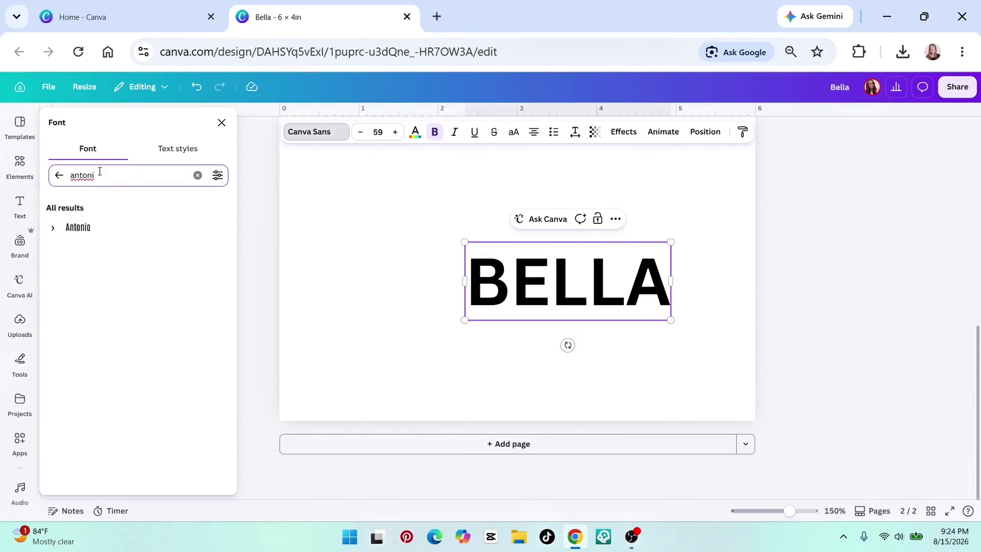
# Set the BELLA heading in the Antonio font, enlarged to size 173 and centred on the page.
pyautogui.click(69, 228)
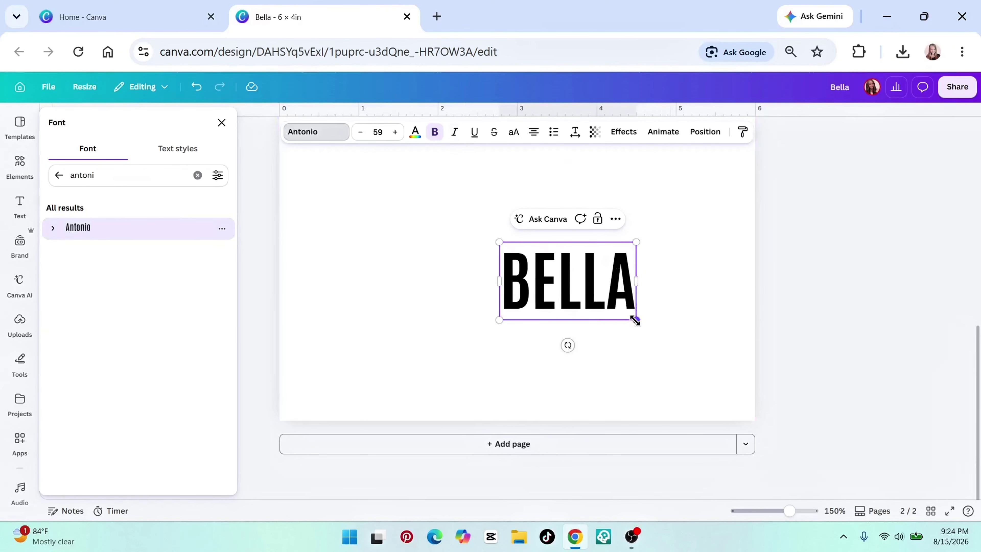
pyautogui.moveTo(636, 319); pyautogui.dragTo(790, 549)
pyautogui.moveTo(500, 243); pyautogui.dragTo(438, 208)
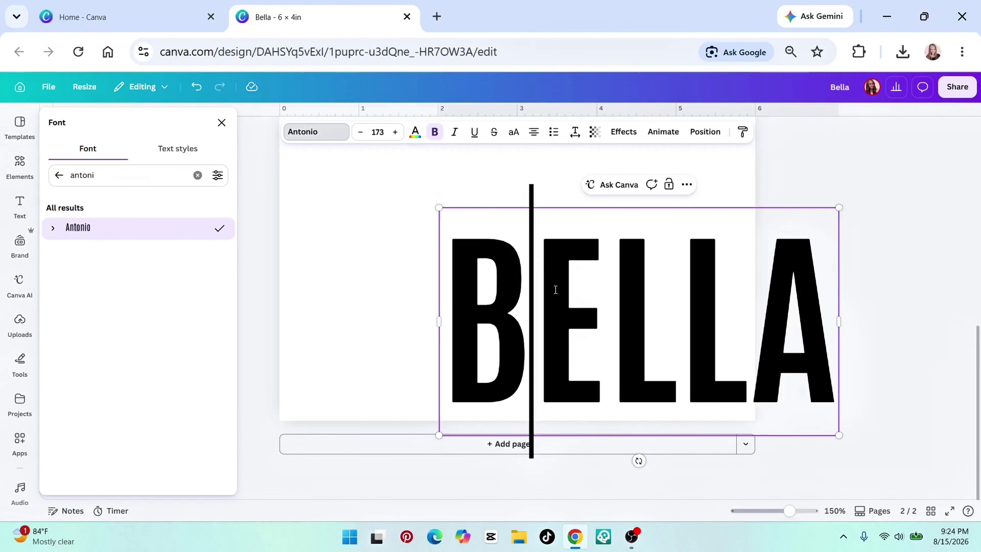
pyautogui.moveTo(595, 256); pyautogui.dragTo(483, 235)
pyautogui.click(445, 153)
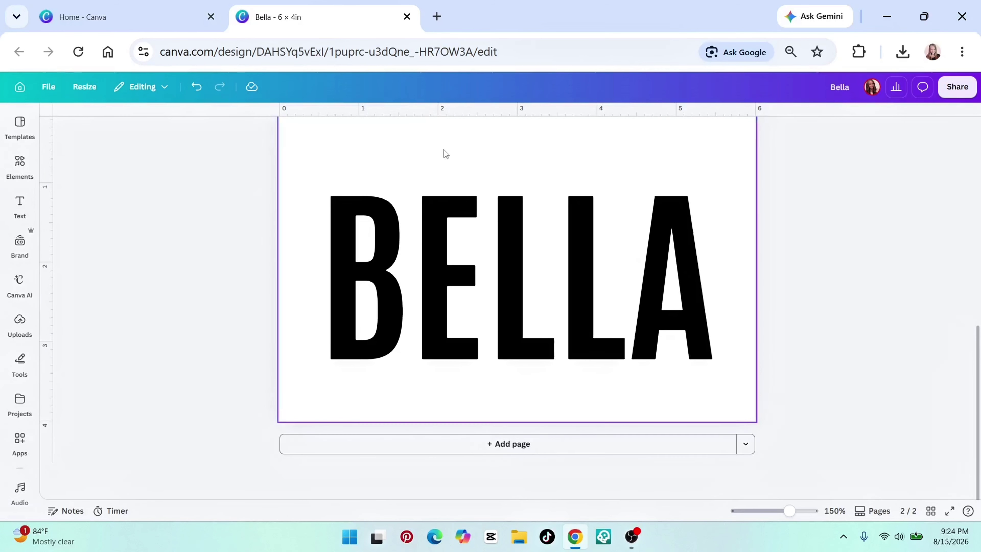
# Colour the BELLA heading with the first pink of the Brand Kit palette.
pyautogui.click(444, 174)
pyautogui.click(415, 132)
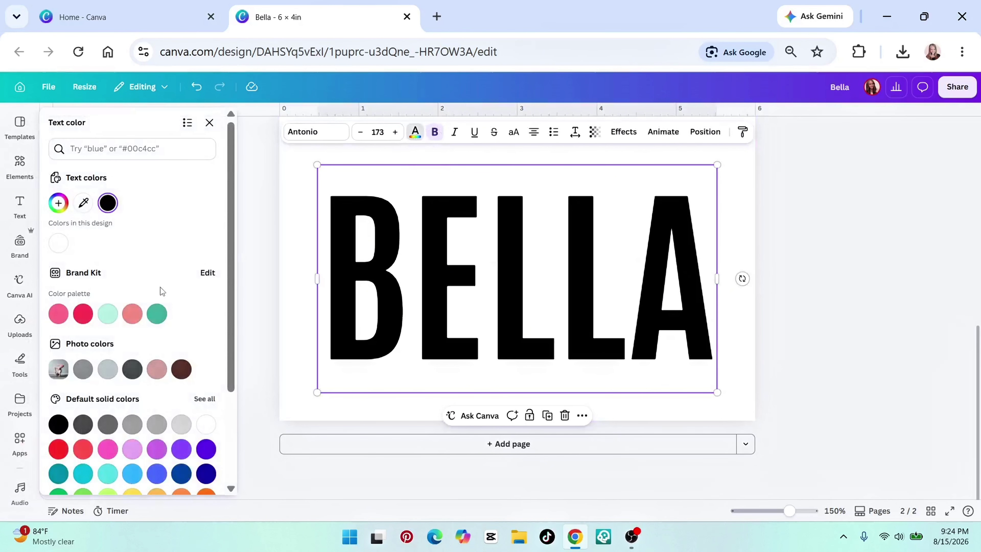
pyautogui.click(58, 314)
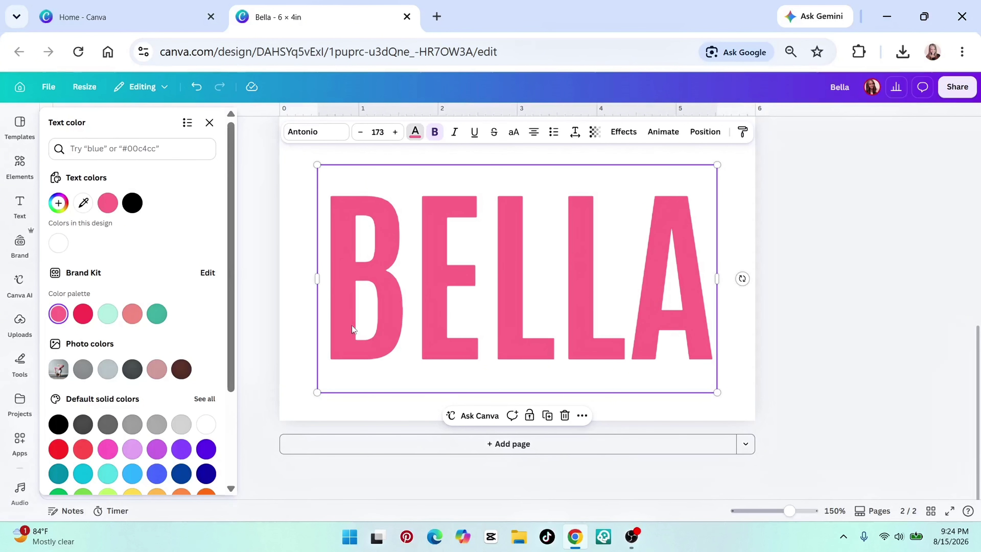
pyautogui.click(629, 309)
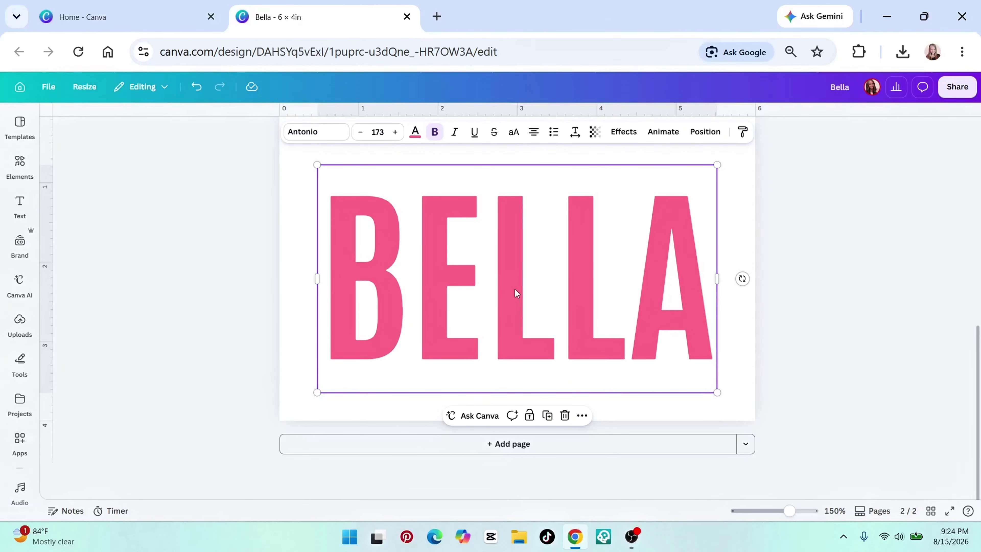
# Download only the BELLA lettering page as a PNG with a transparent background.
pyautogui.click(831, 174)
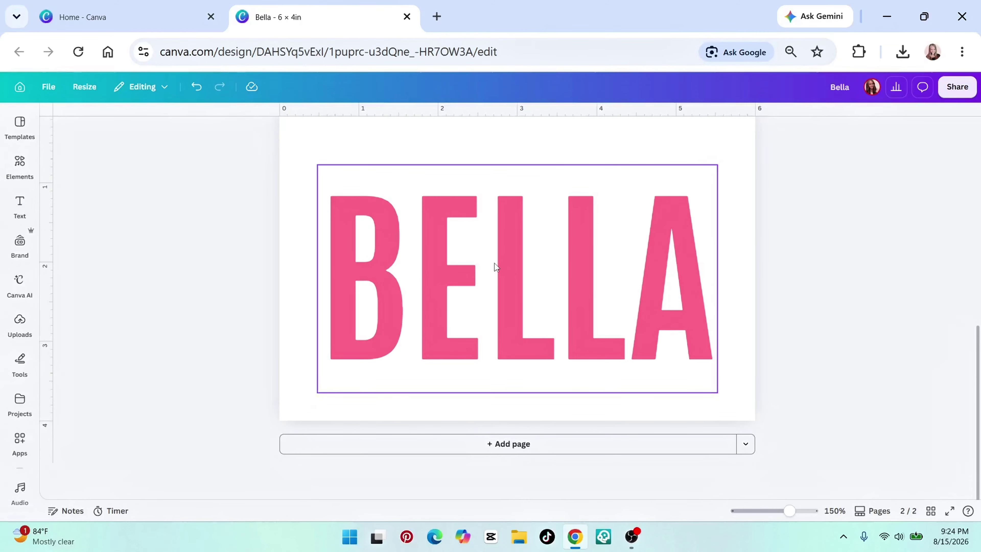
pyautogui.click(957, 86)
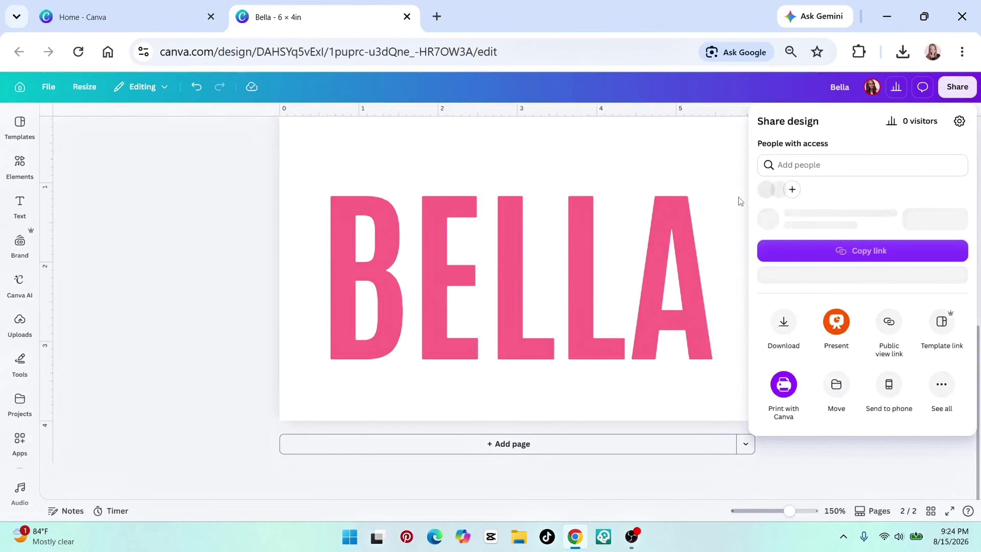
pyautogui.click(782, 346)
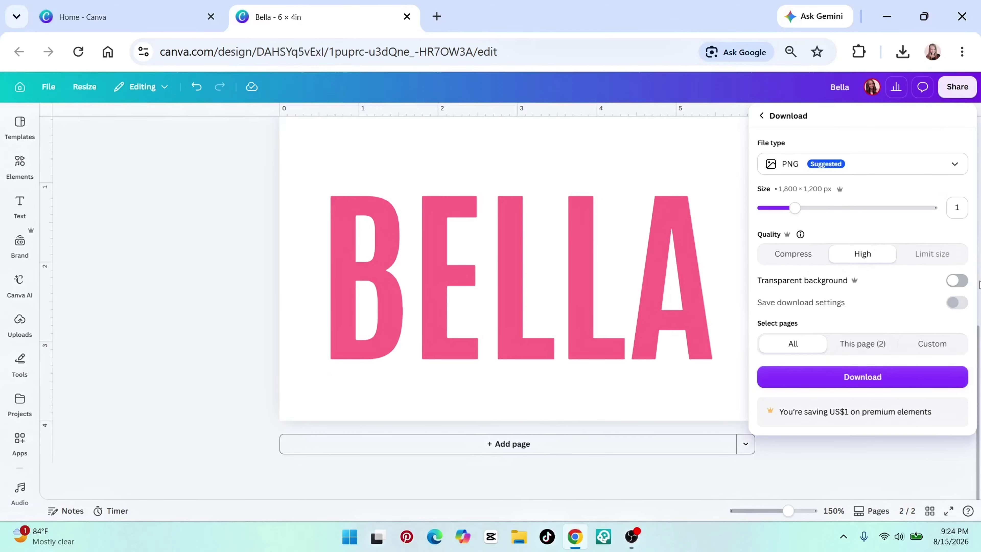
pyautogui.click(957, 280)
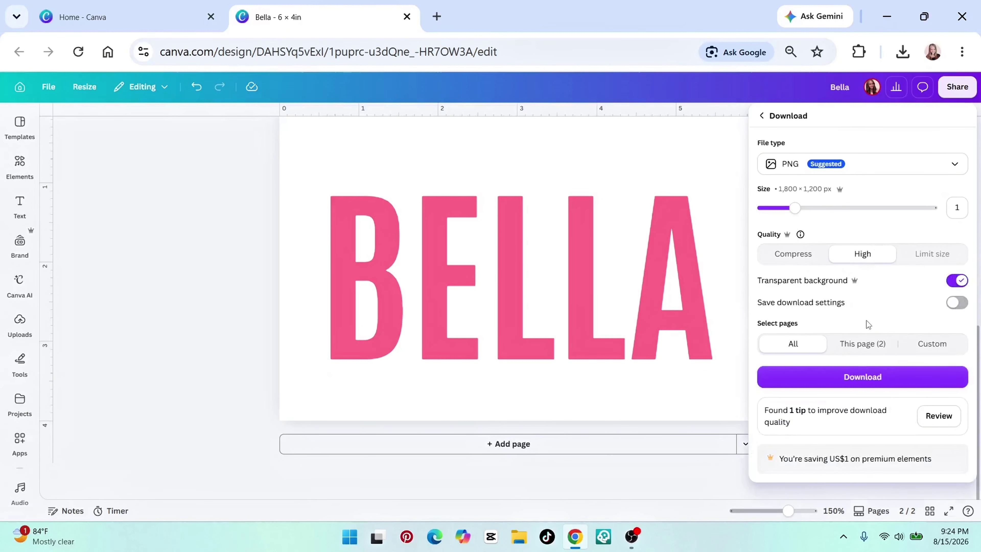
pyautogui.click(867, 344)
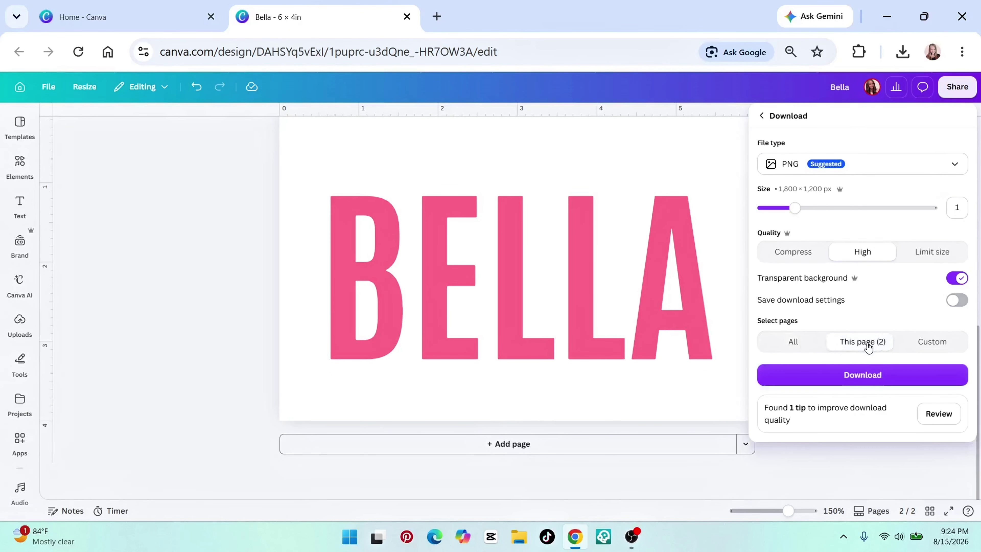
pyautogui.click(859, 380)
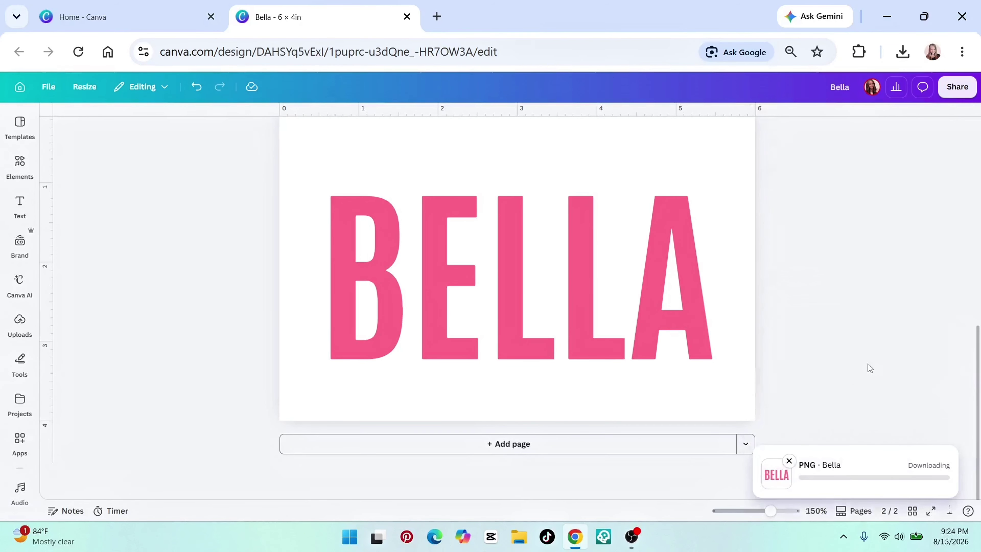
# Delete the second page holding the BELLA heading, keeping only the yoga photo page.
pyautogui.scroll(2, 849, 295)
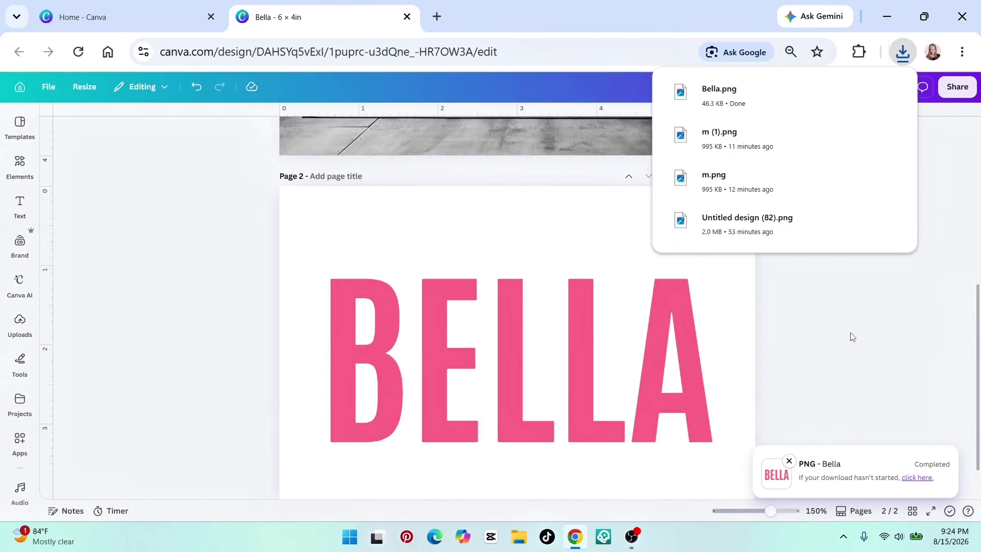
pyautogui.click(805, 285)
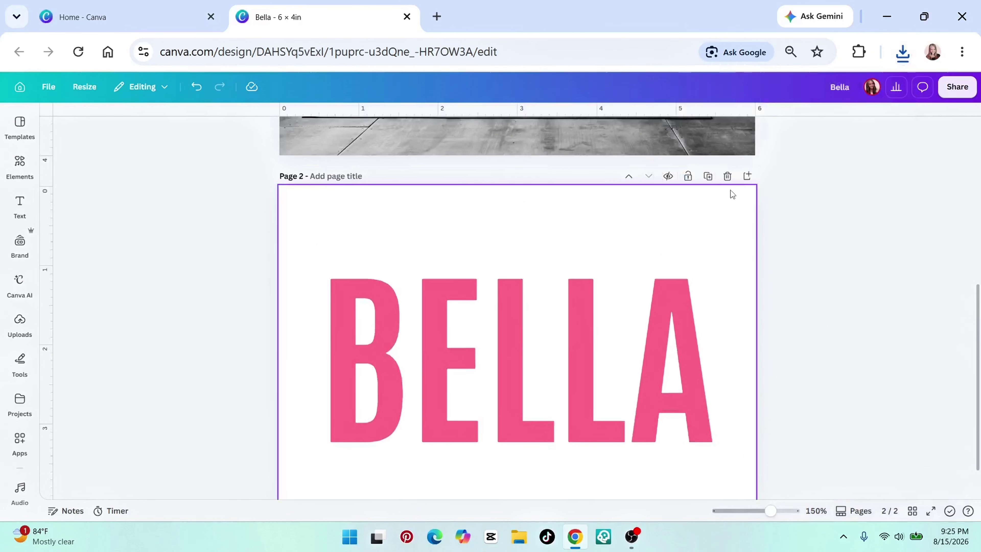
pyautogui.click(727, 176)
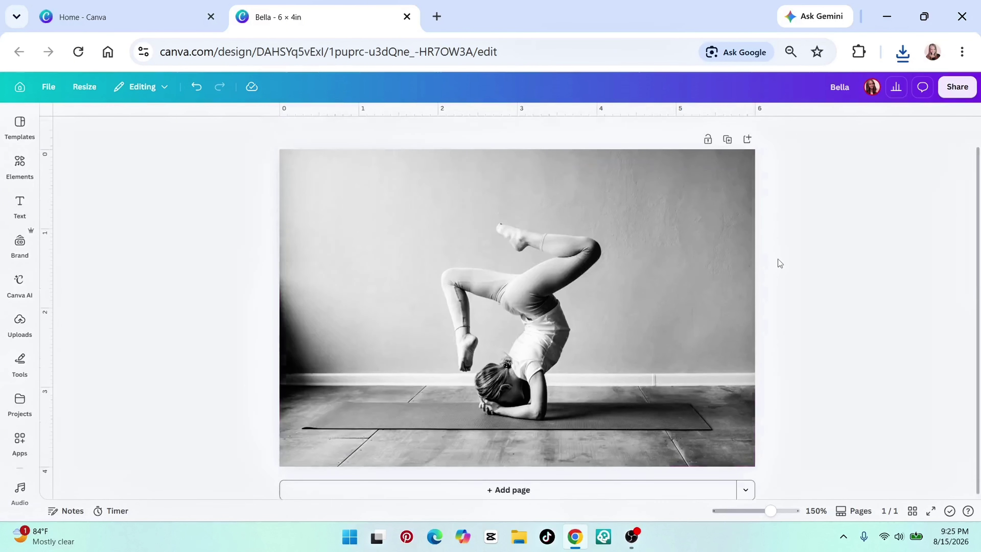
pyautogui.scroll(1, 780, 263)
pyautogui.scroll(-2, 135, 233)
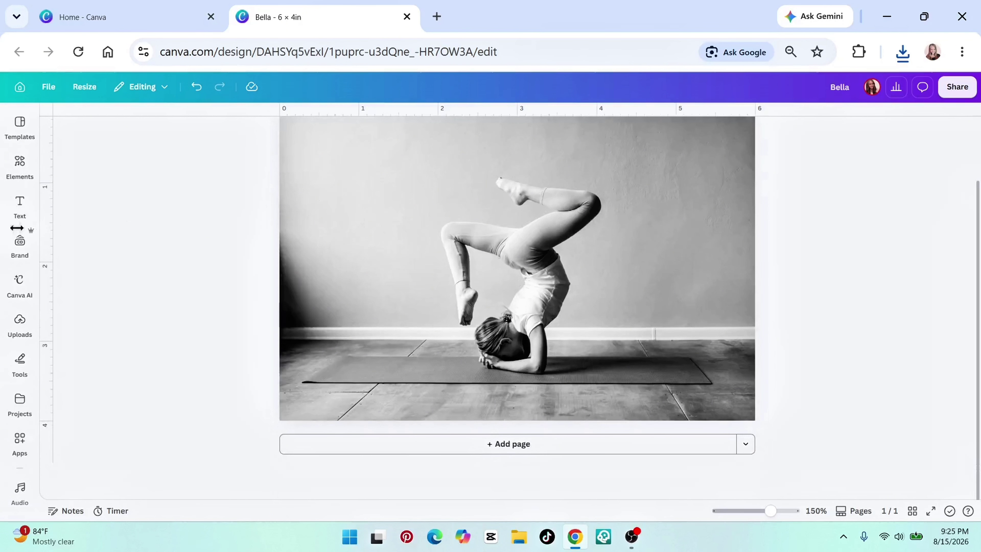
# Find the Transform Image app and upload the lettering file BELLA (1).png into it.
pyautogui.click(20, 440)
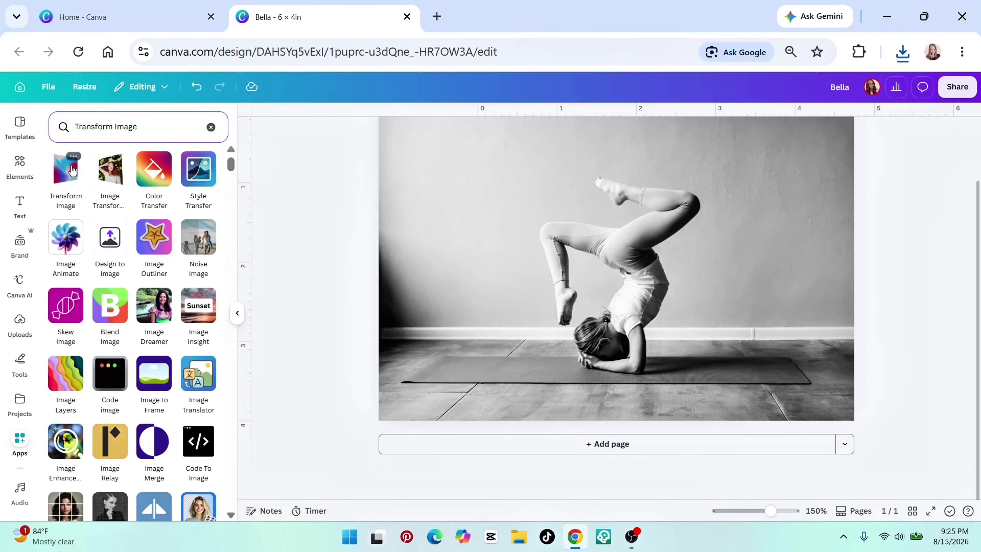
pyautogui.click(66, 181)
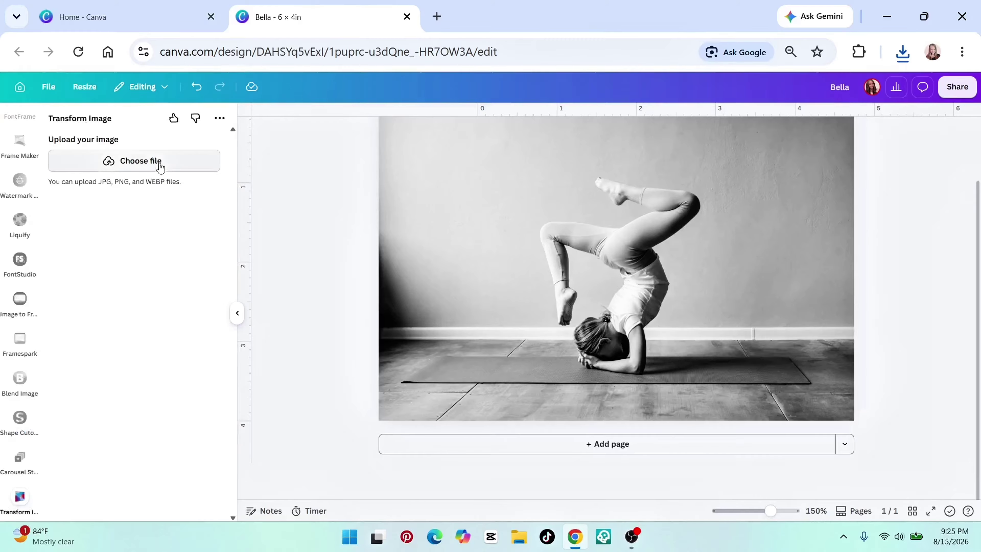
pyautogui.click(136, 161)
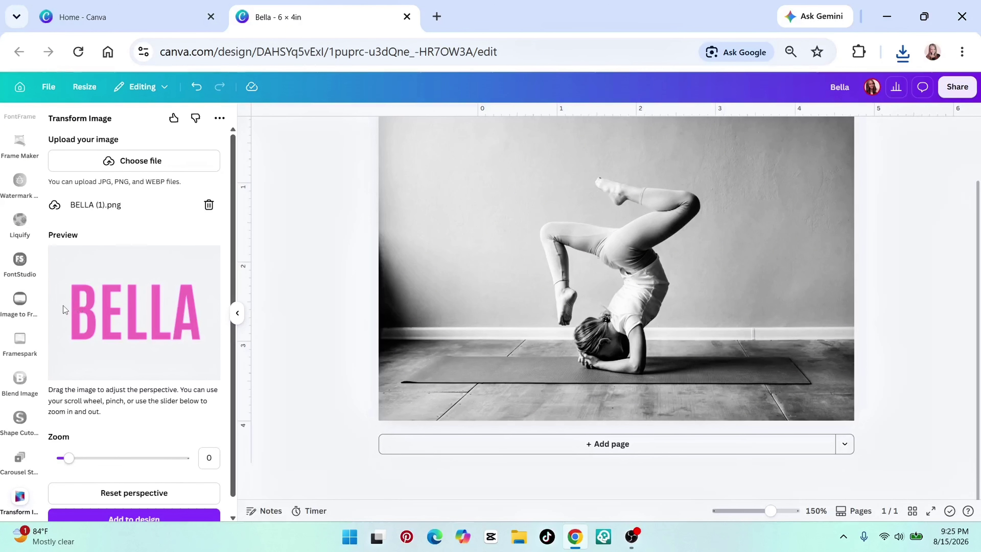
# Angle the BELLA image in perspective so it tapers toward the final A, and place it in the design over the yoga subject.
pyautogui.moveTo(64, 305); pyautogui.dragTo(115, 311)
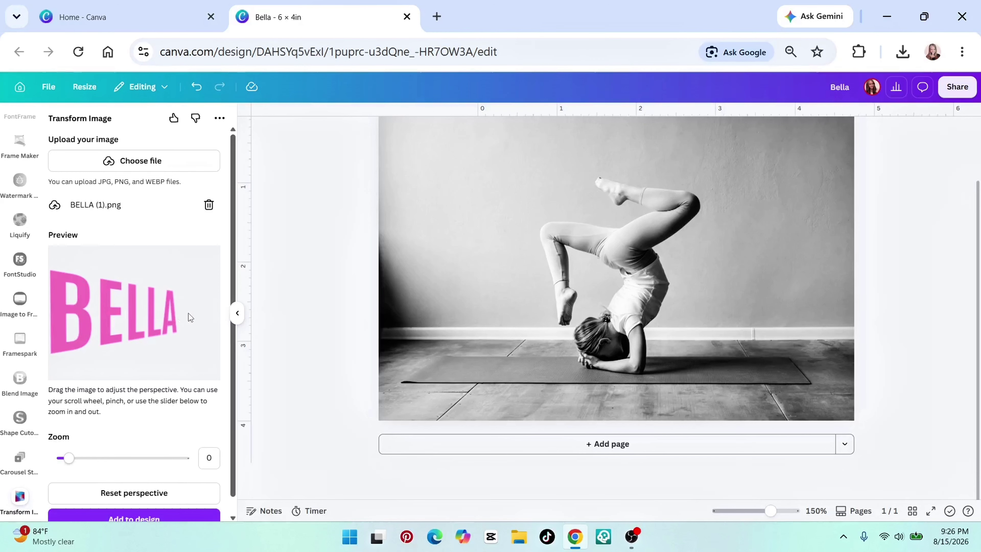
pyautogui.scroll(-1, 148, 438)
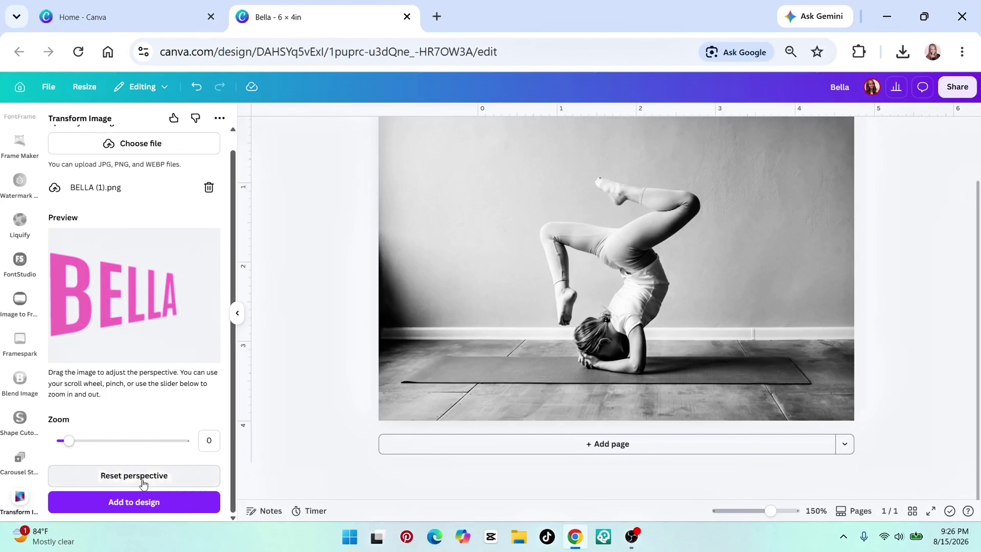
pyautogui.click(134, 510)
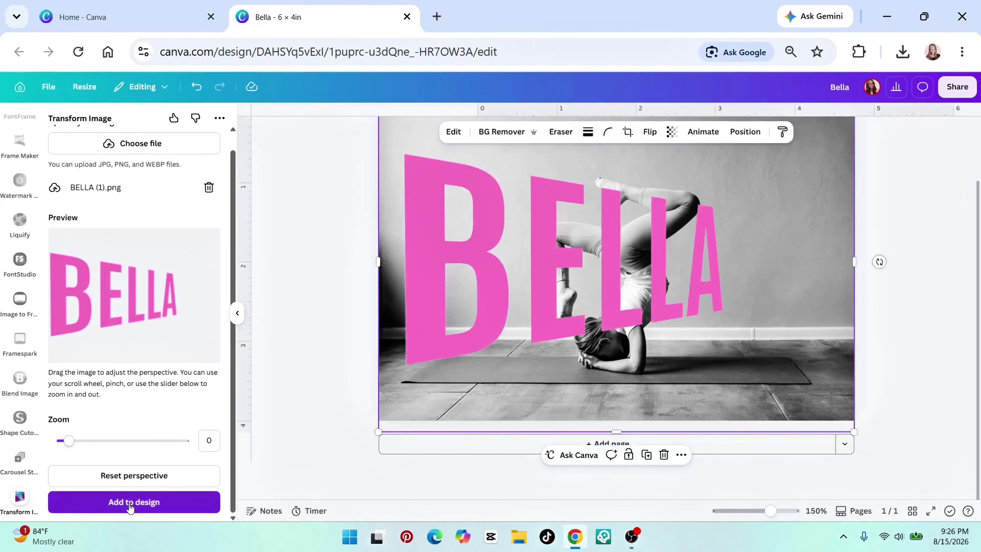
pyautogui.moveTo(483, 237); pyautogui.dragTo(535, 238)
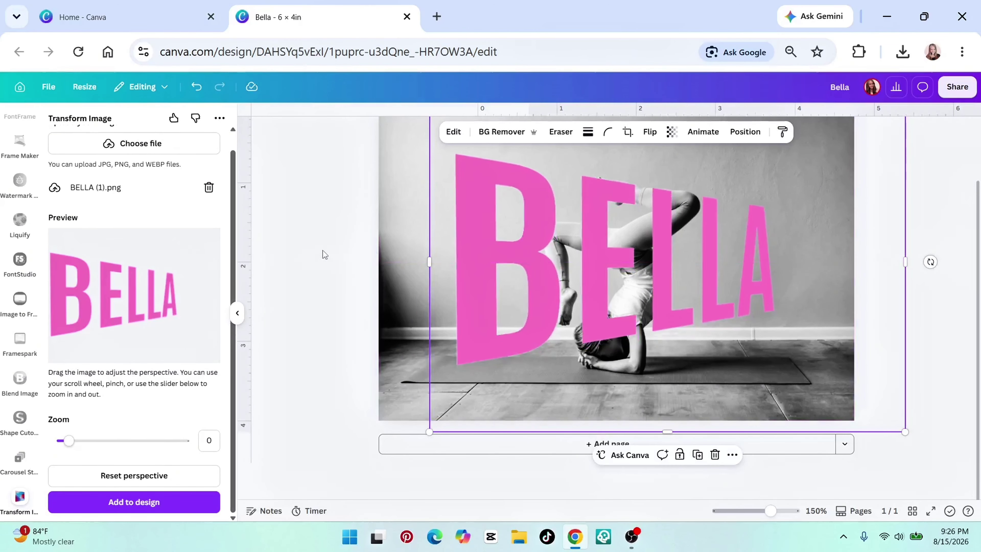
# Show the page's layers and duplicate the yoga photo layer so the copy lies above the BELLA lettering.
pyautogui.click(237, 313)
pyautogui.rightClick(405, 283)
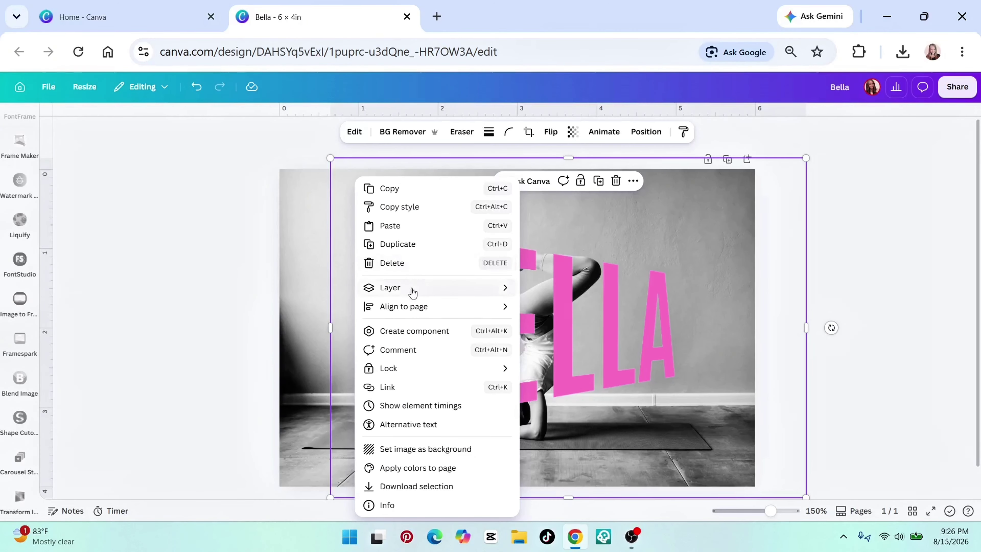
pyautogui.moveTo(412, 288)
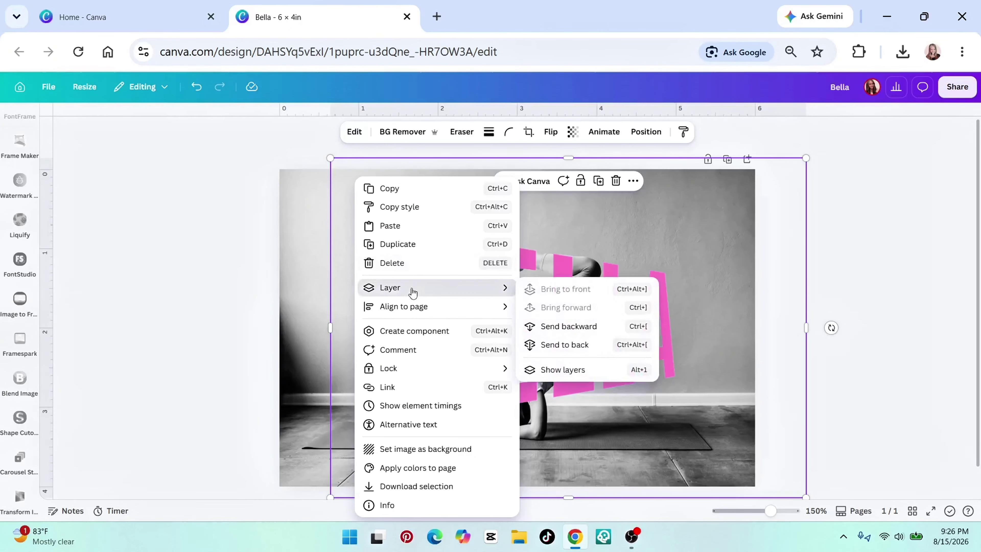
pyautogui.click(562, 370)
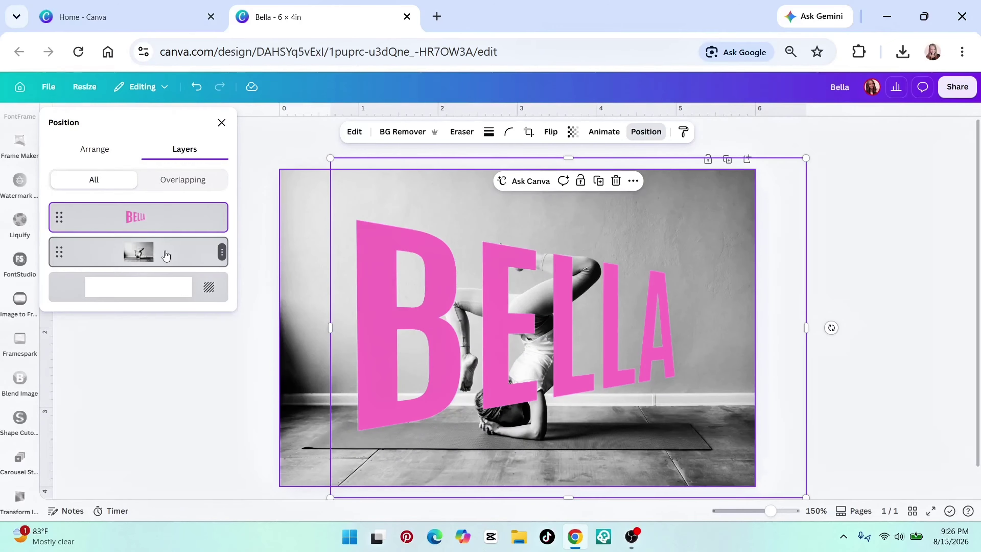
pyautogui.click(222, 252)
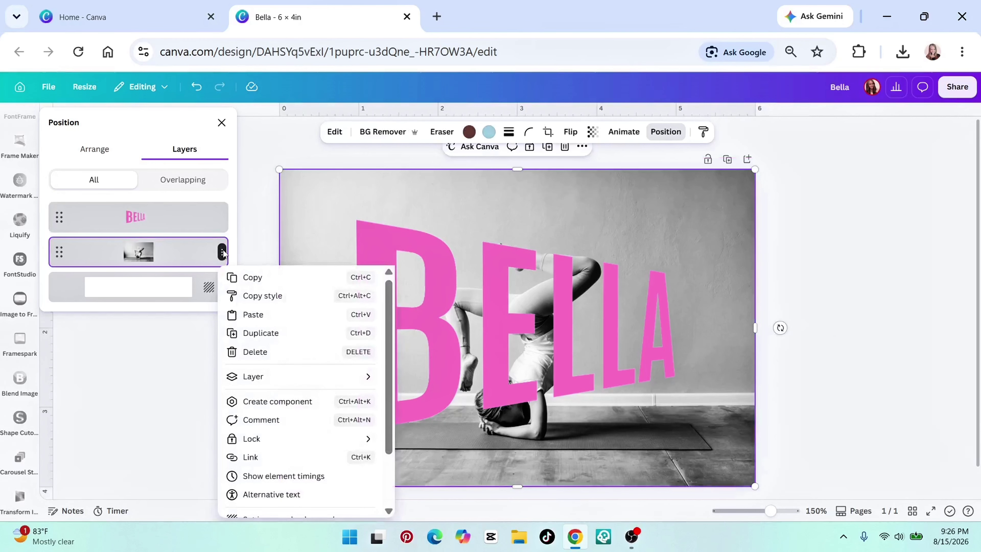
pyautogui.click(262, 333)
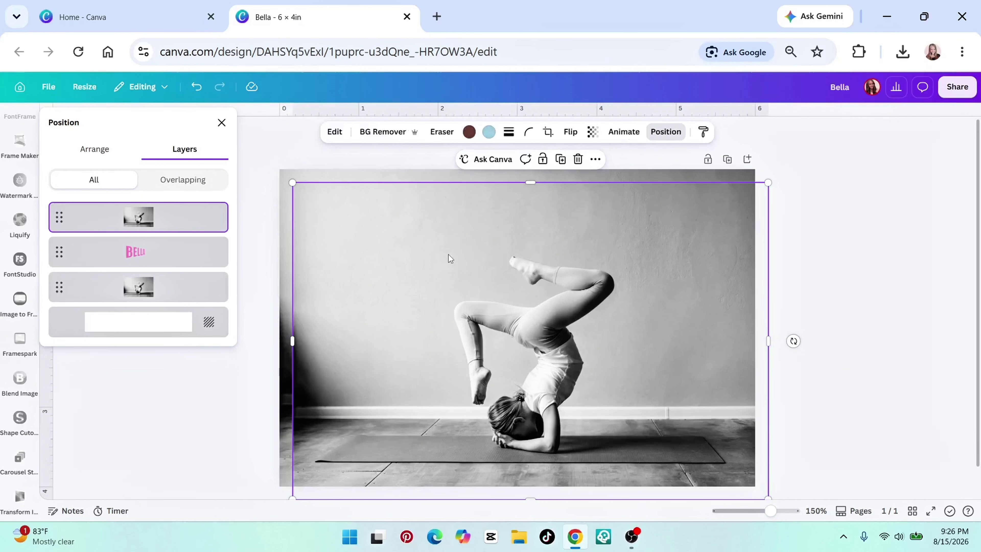
# Remove the background from the duplicated yoga photo and align the cut-out exactly over the original subject.
pyautogui.click(366, 132)
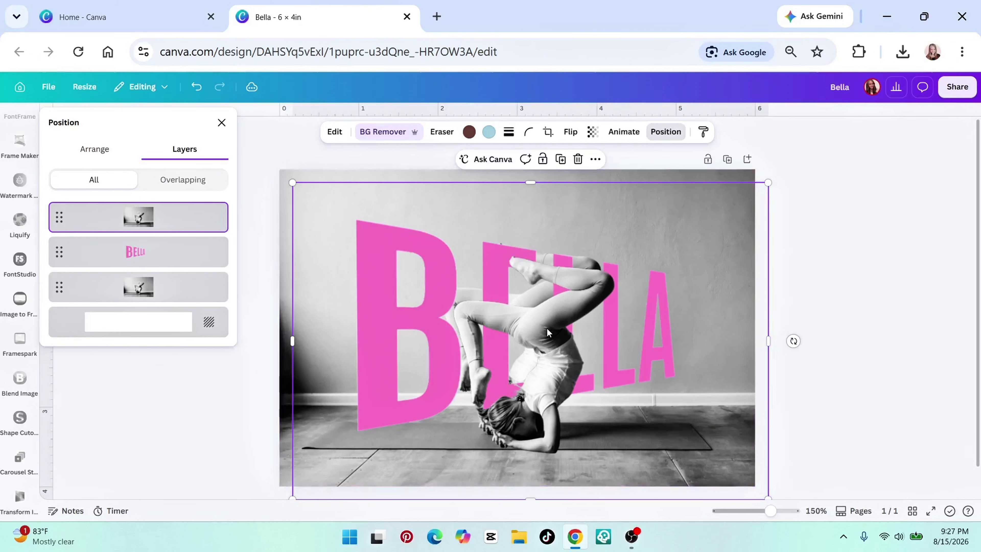
pyautogui.moveTo(546, 327); pyautogui.dragTo(535, 316)
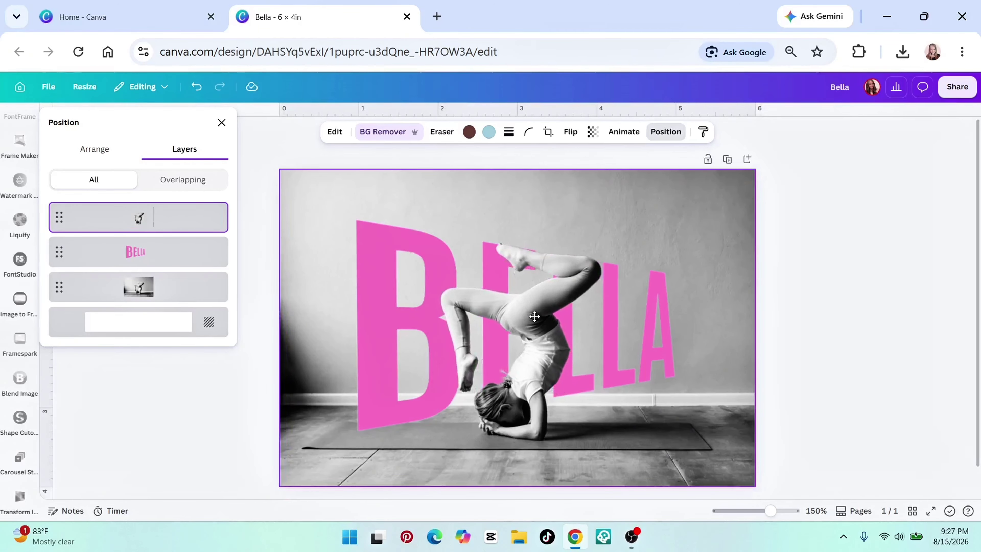
pyautogui.click(201, 347)
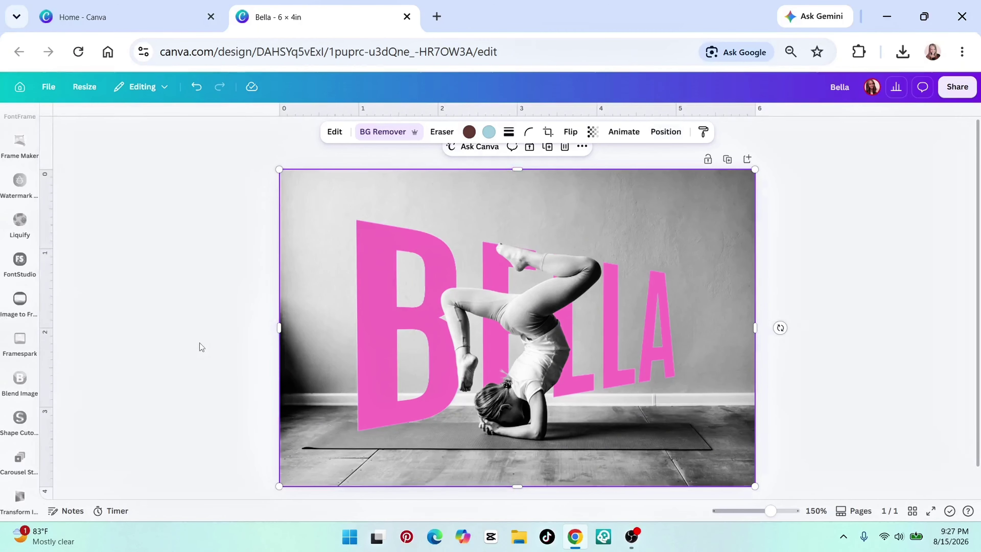
# Select the BELLA lettering in the layer list, enlarge it and reposition it on the wall behind the yoga subject.
pyautogui.click(876, 243)
pyautogui.click(707, 241)
pyautogui.rightClick(673, 245)
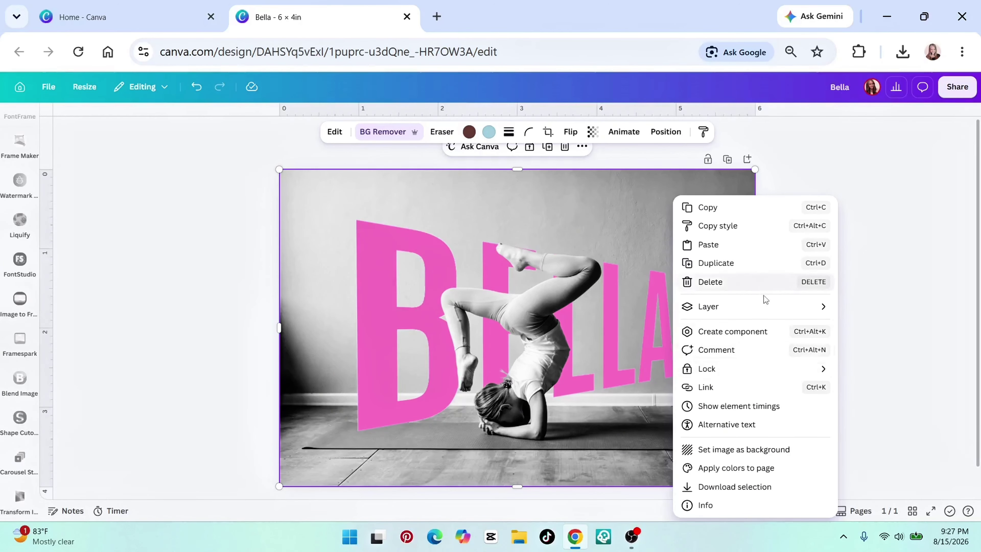
pyautogui.moveTo(801, 307)
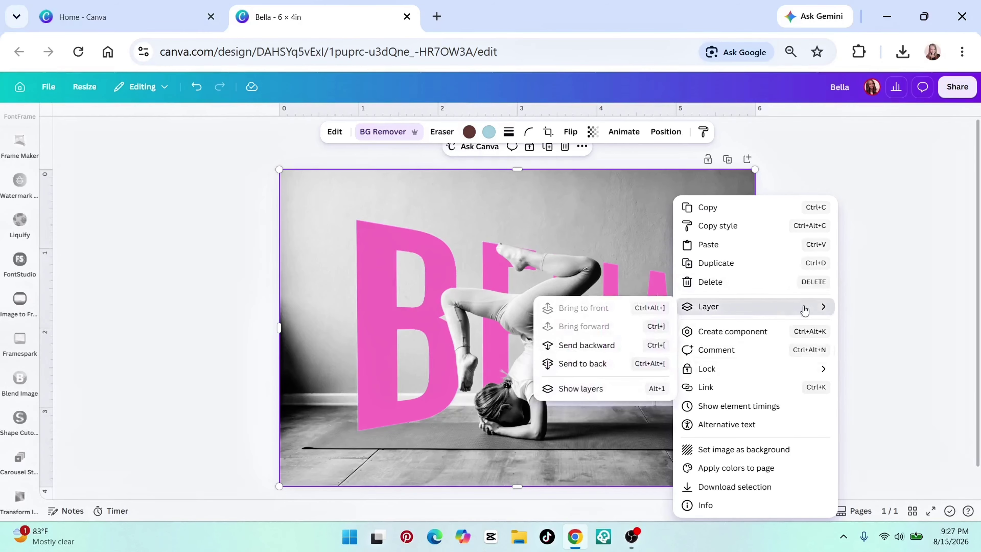
pyautogui.click(599, 395)
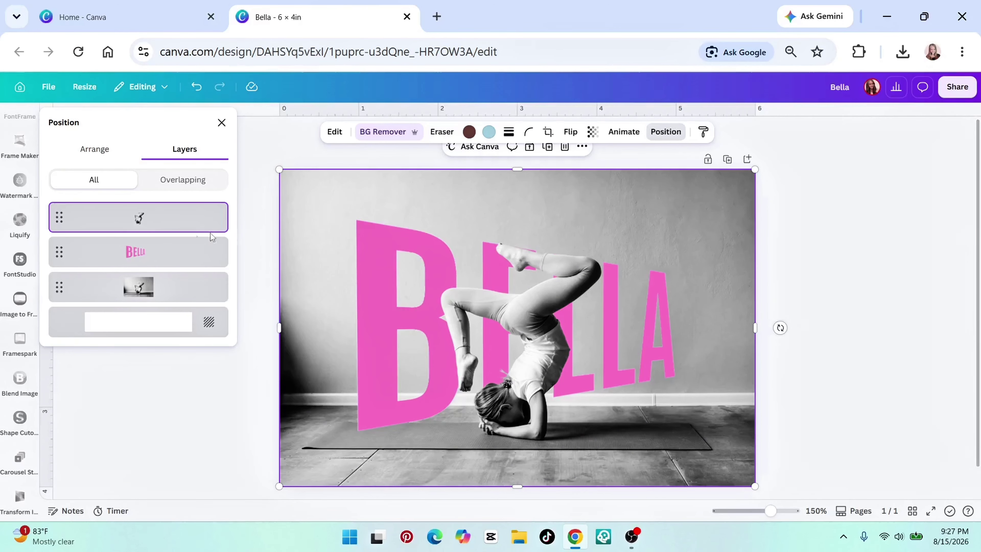
pyautogui.click(216, 252)
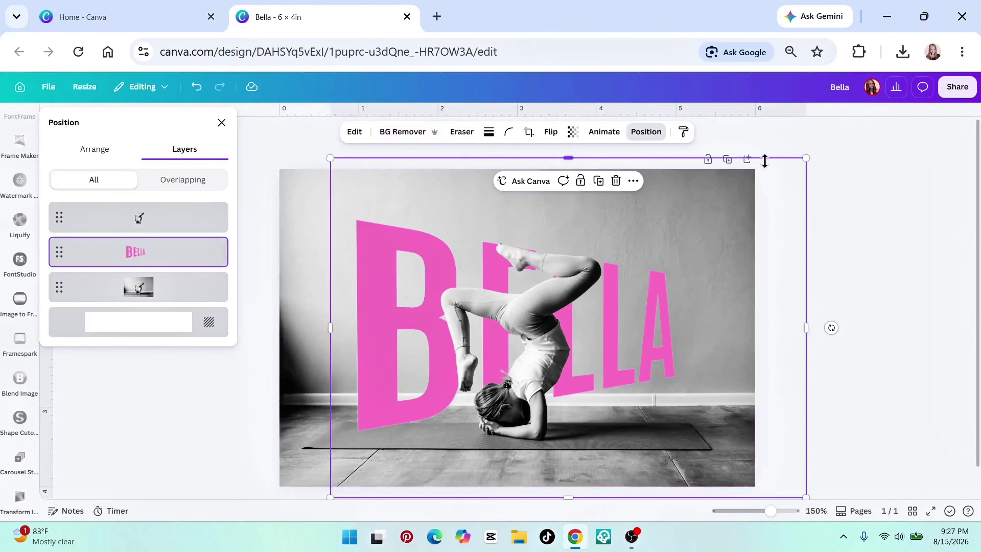
pyautogui.moveTo(805, 158); pyautogui.dragTo(838, 112)
pyautogui.moveTo(669, 300); pyautogui.dragTo(648, 308)
pyautogui.click(930, 388)
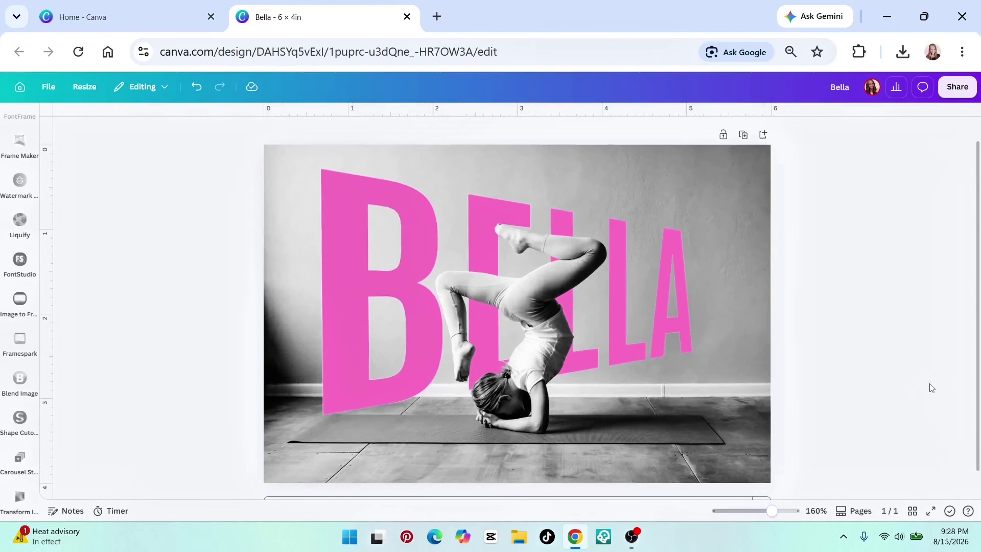